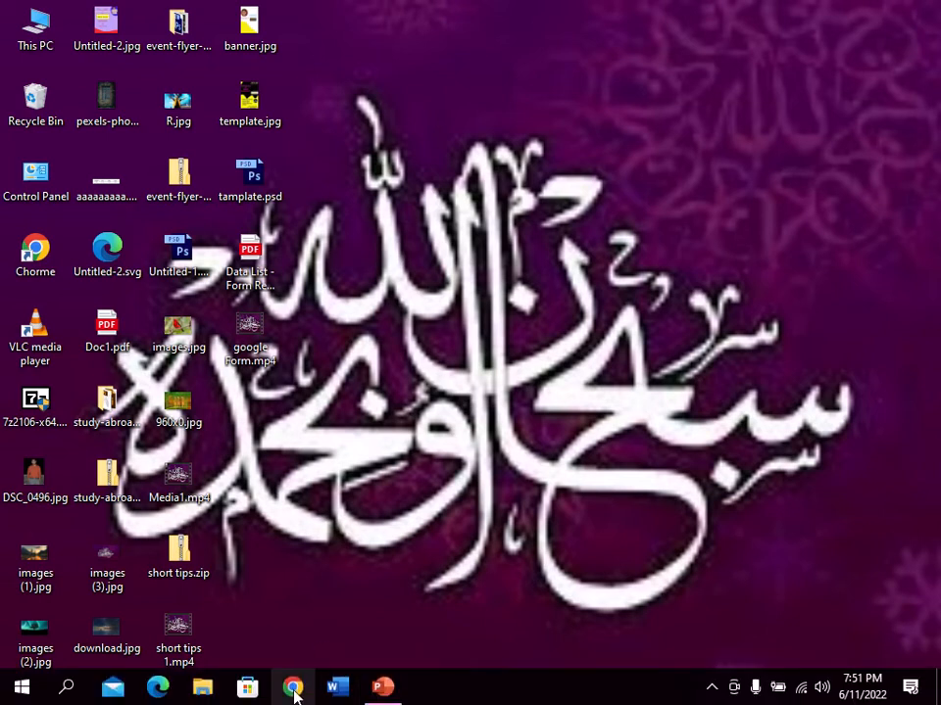
- Launch Chrome and open My Drive through the Google apps grid
left_click(292, 689)
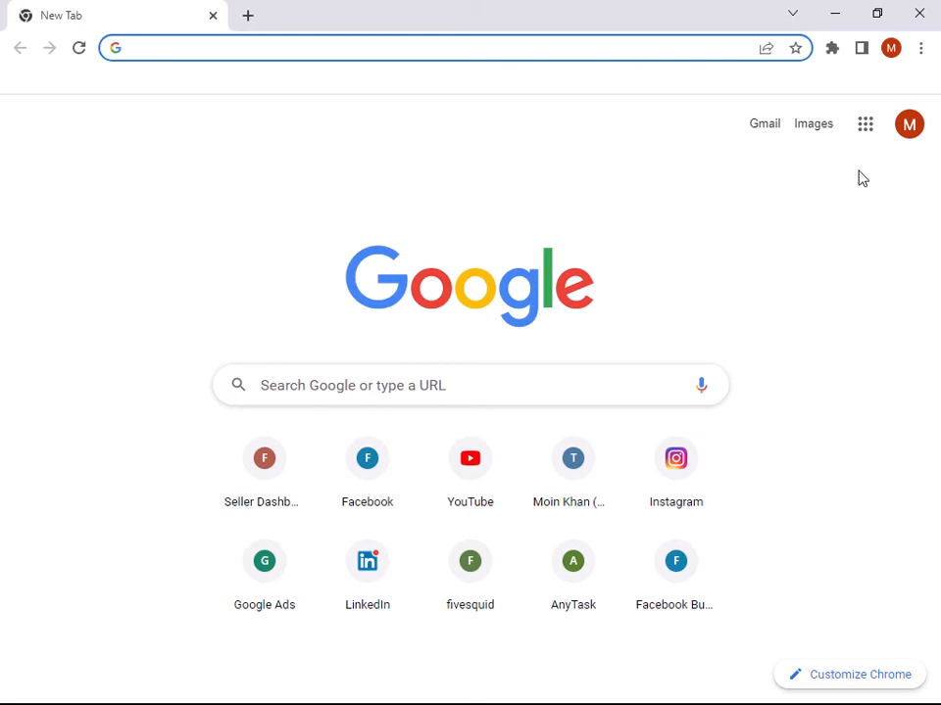
left_click(908, 135)
left_click(907, 136)
left_click(866, 134)
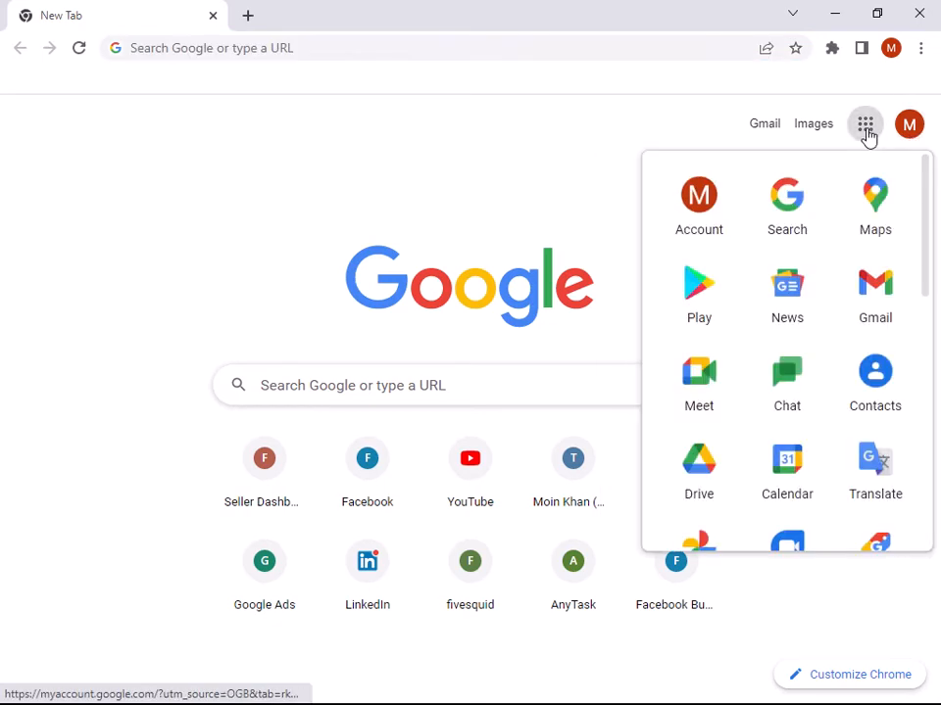
left_click(866, 134)
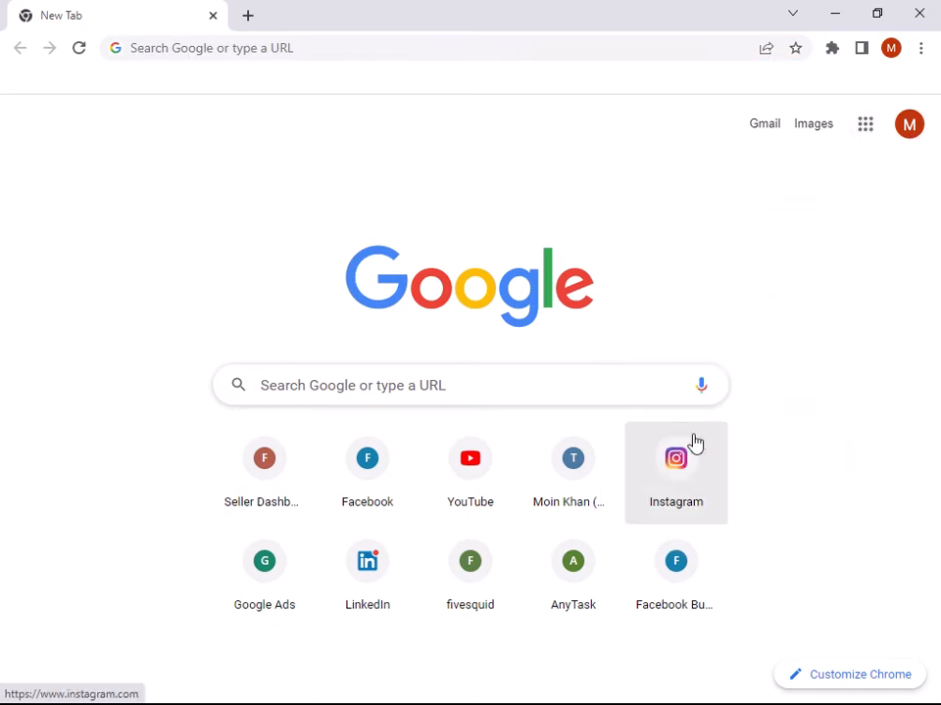
left_click(869, 133)
scroll(814, 252, "down", 3)
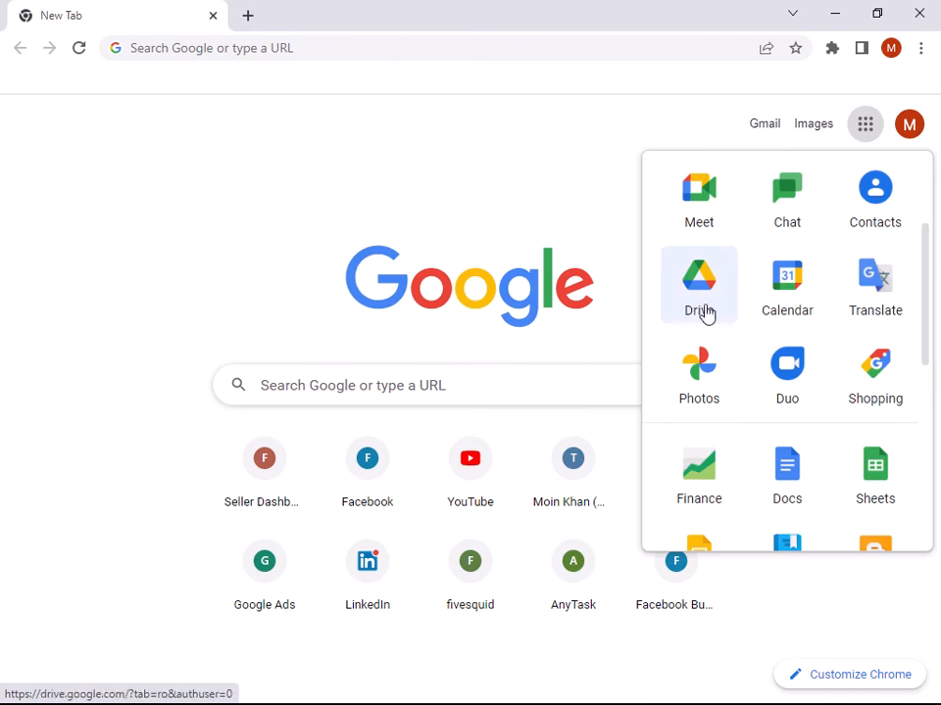
left_click(712, 295)
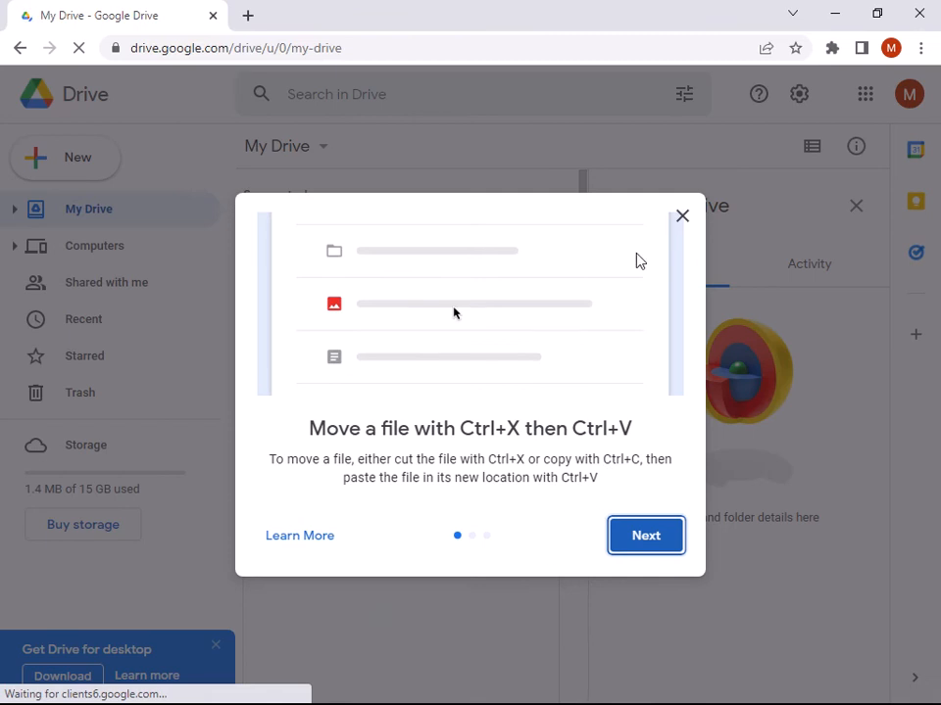
- Dismiss Drive's file-moving tips dialog, bring up the New items list, and start a fresh browser tab
left_click(682, 216)
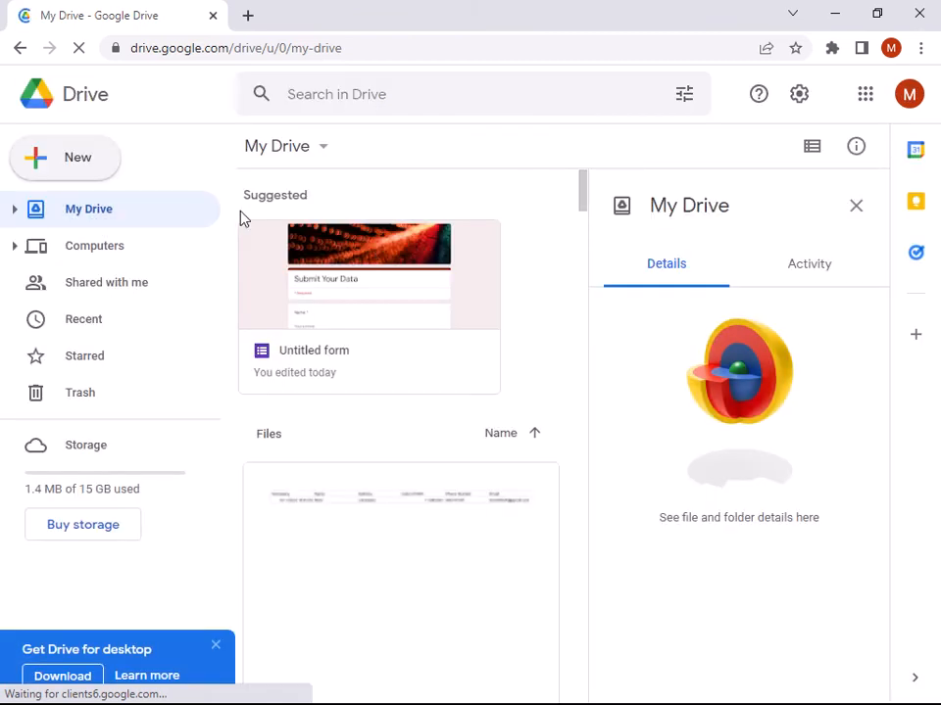
left_click(67, 165)
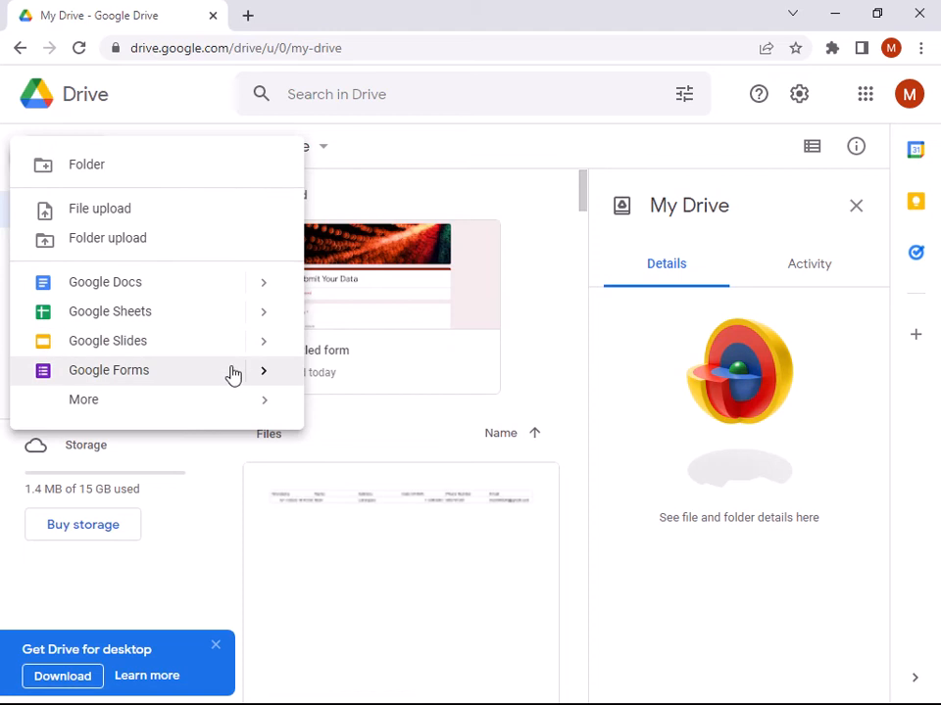
left_click(250, 17)
left_click(213, 17)
- Search Google for 'google form' and open the Google Forms home page from the results
left_click(218, 52)
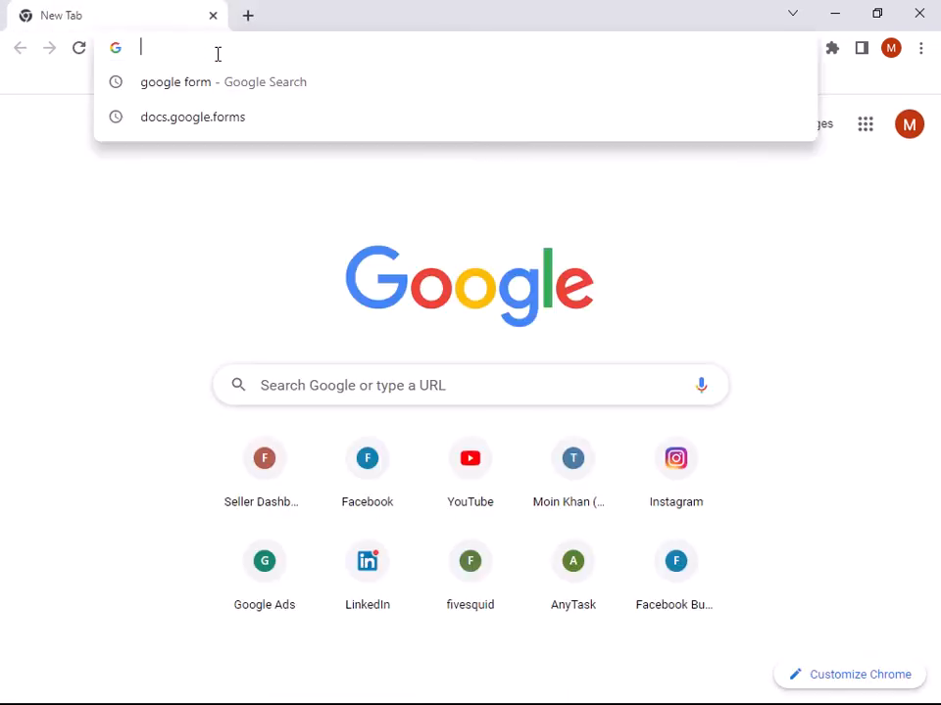
type("goog")
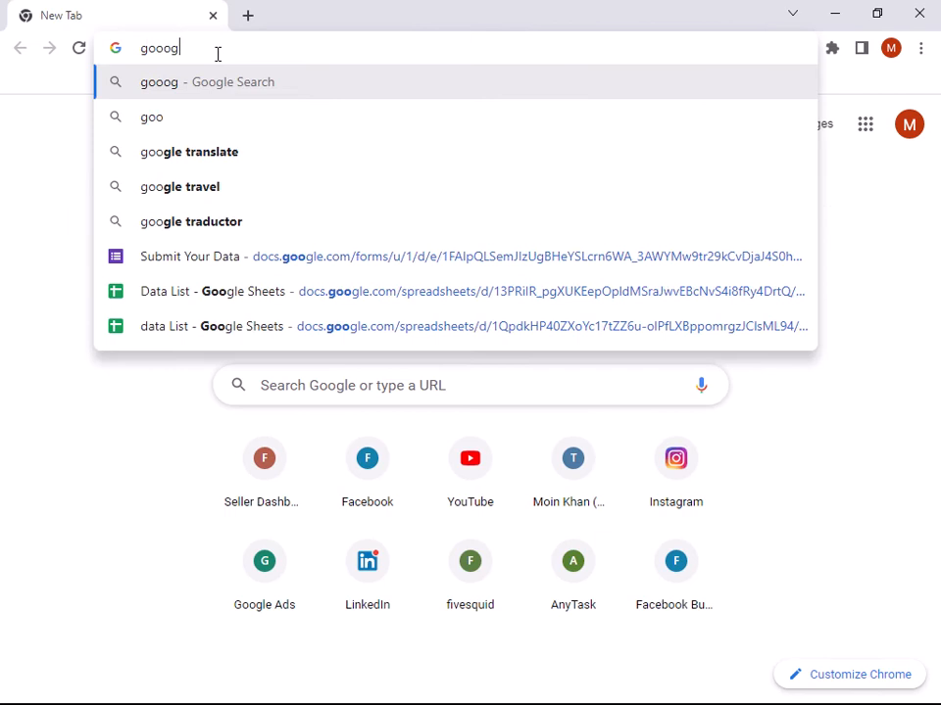
key("BackSpace")
type("le")
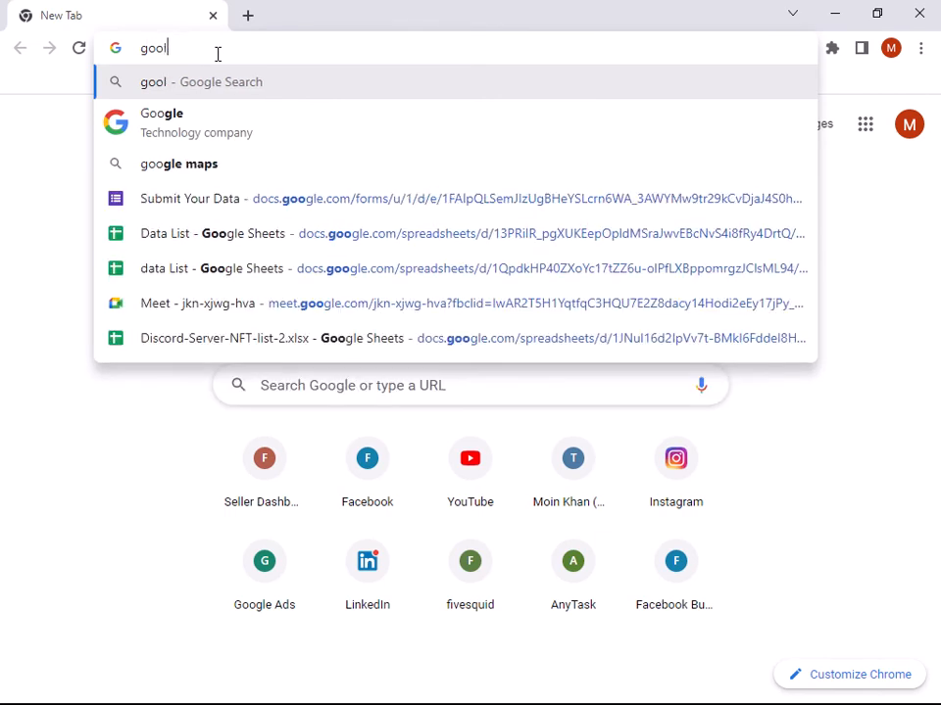
key("BackSpace")
key("BackSpace")
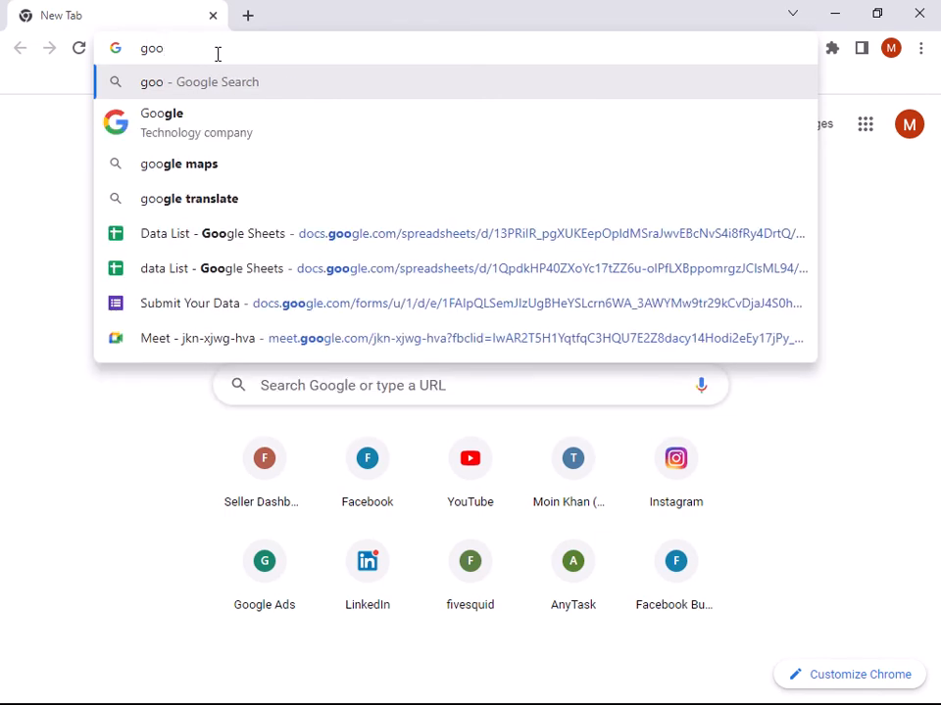
type("gle ")
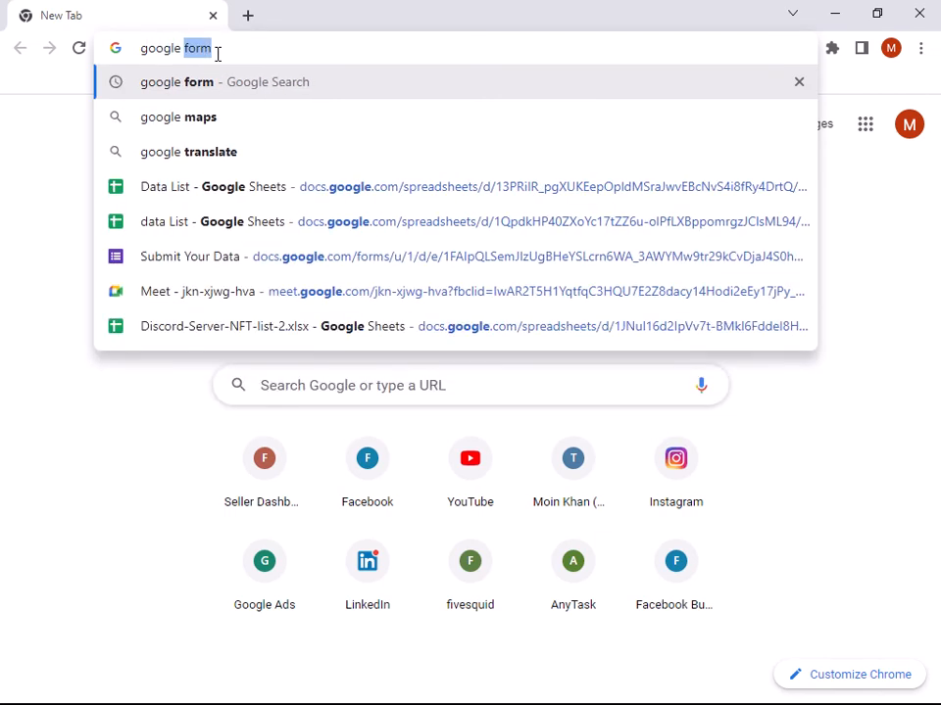
type("form")
key("Return")
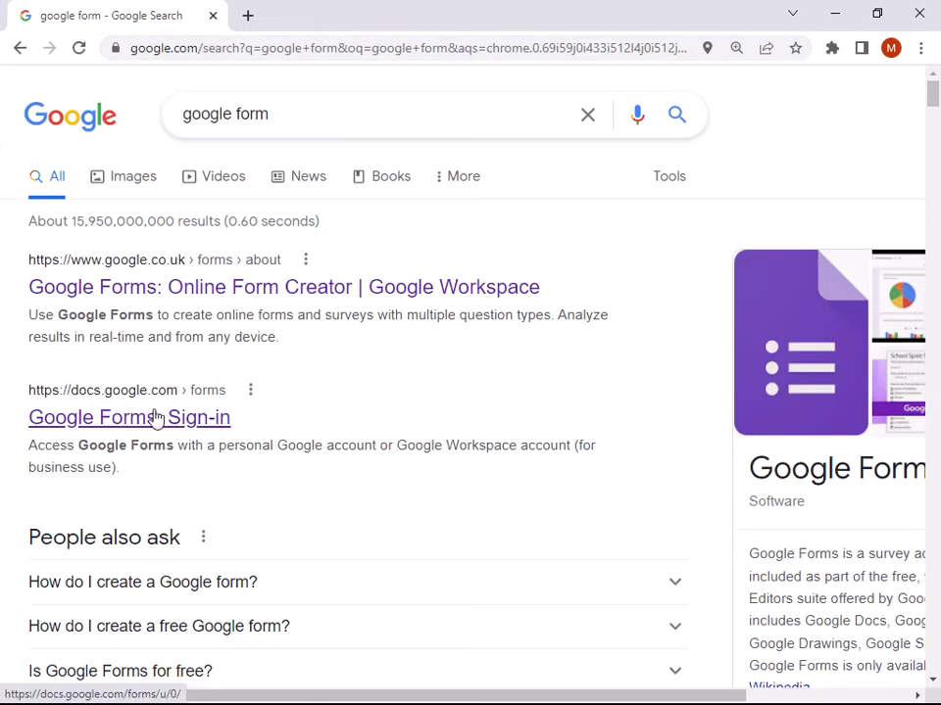
left_click(158, 421)
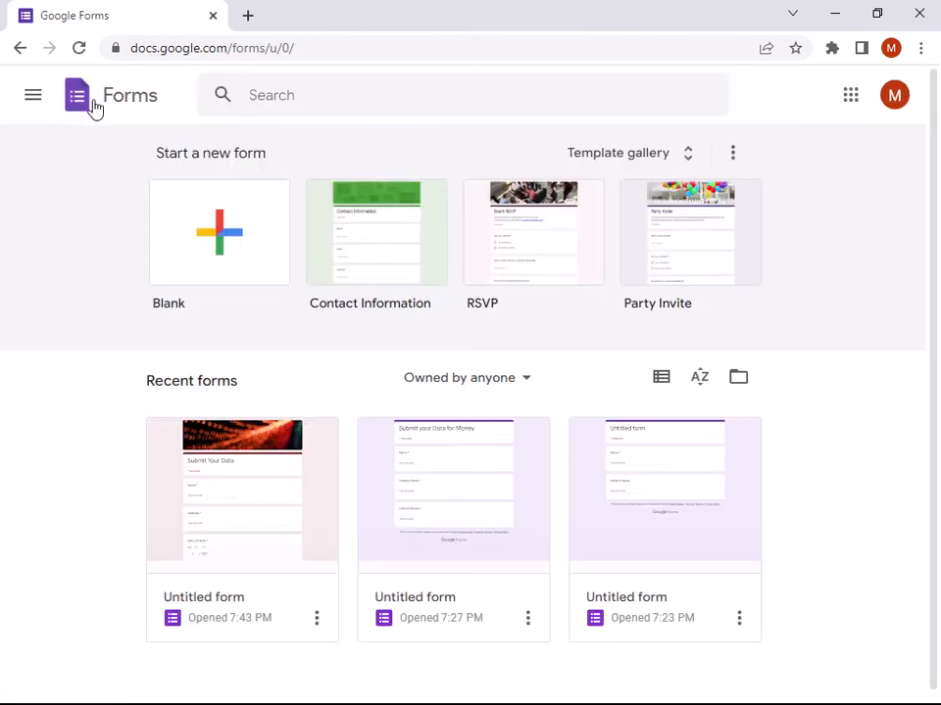
- Create a blank form and replace 'Untitled form' with the title 'Submit Your Data'
left_click(224, 232)
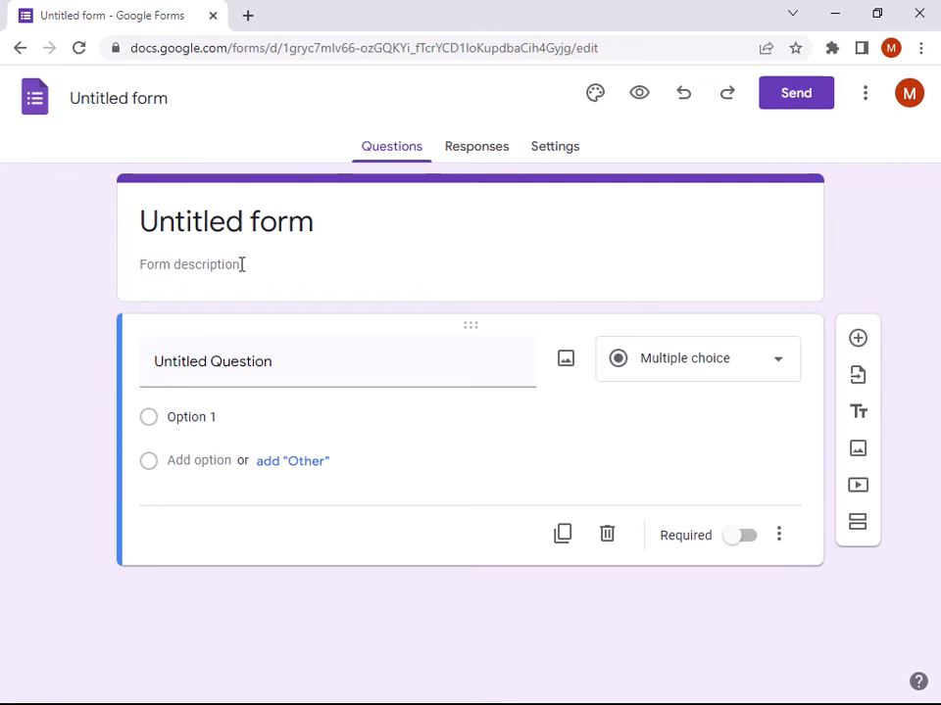
left_click(311, 227)
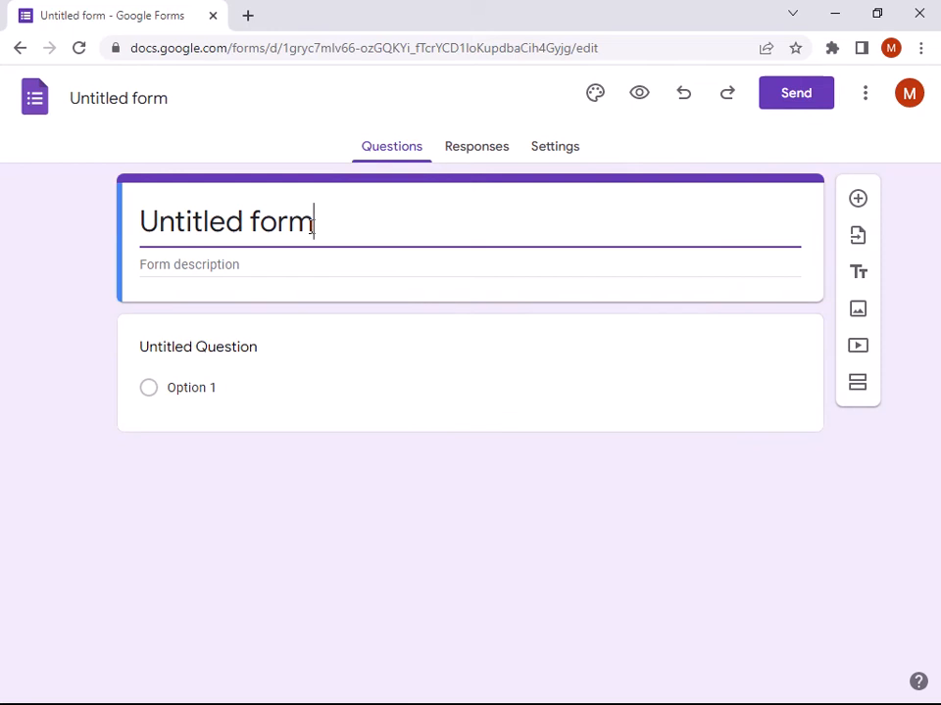
left_click_drag(311, 226, 116, 241)
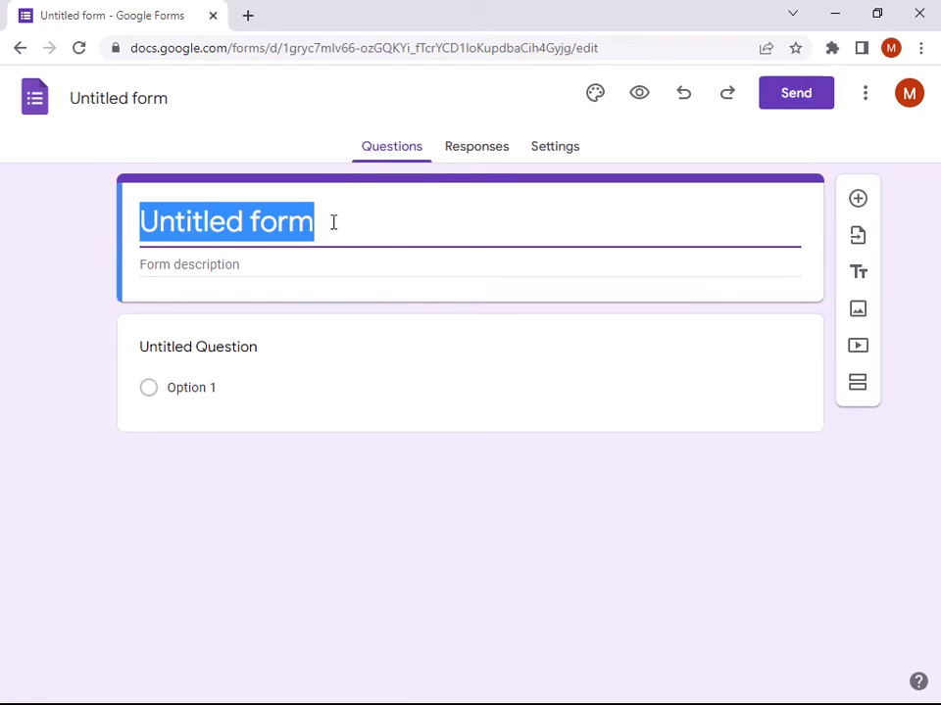
type("Sub")
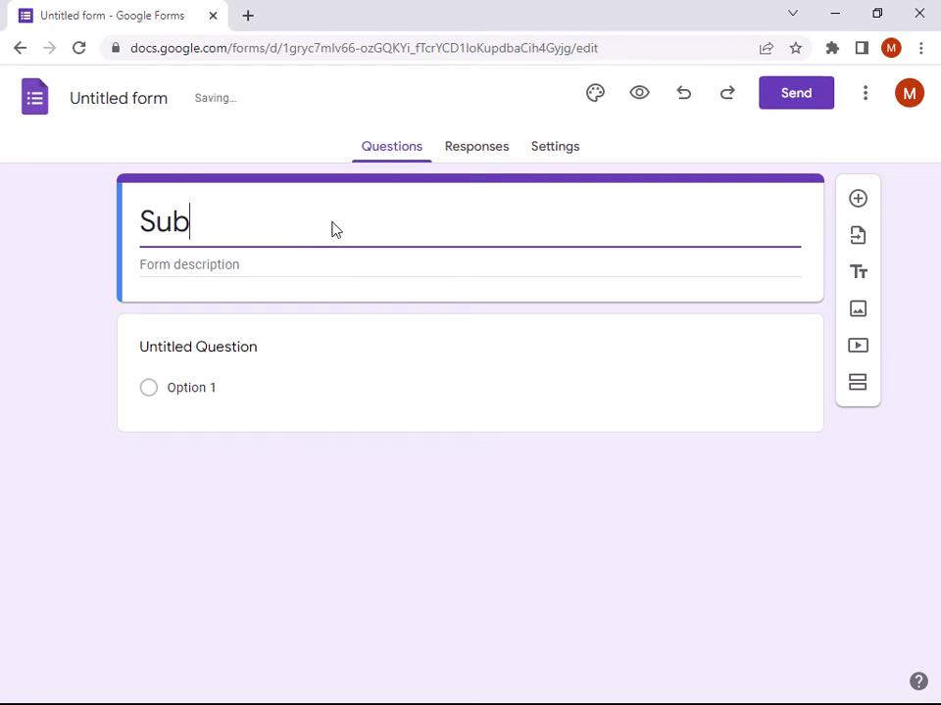
type("mit Your ")
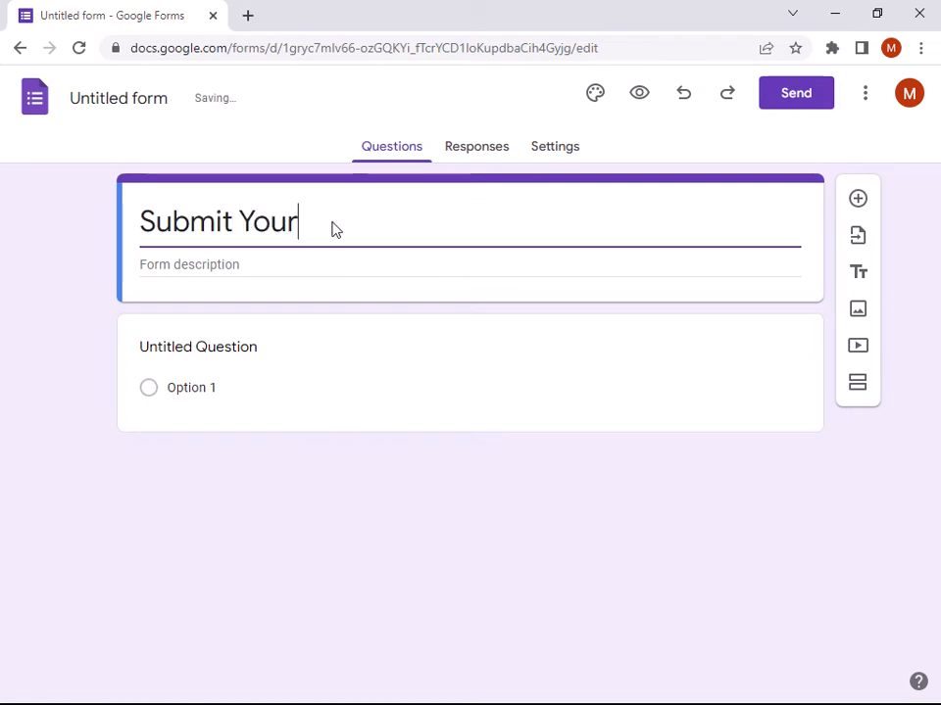
type("Data")
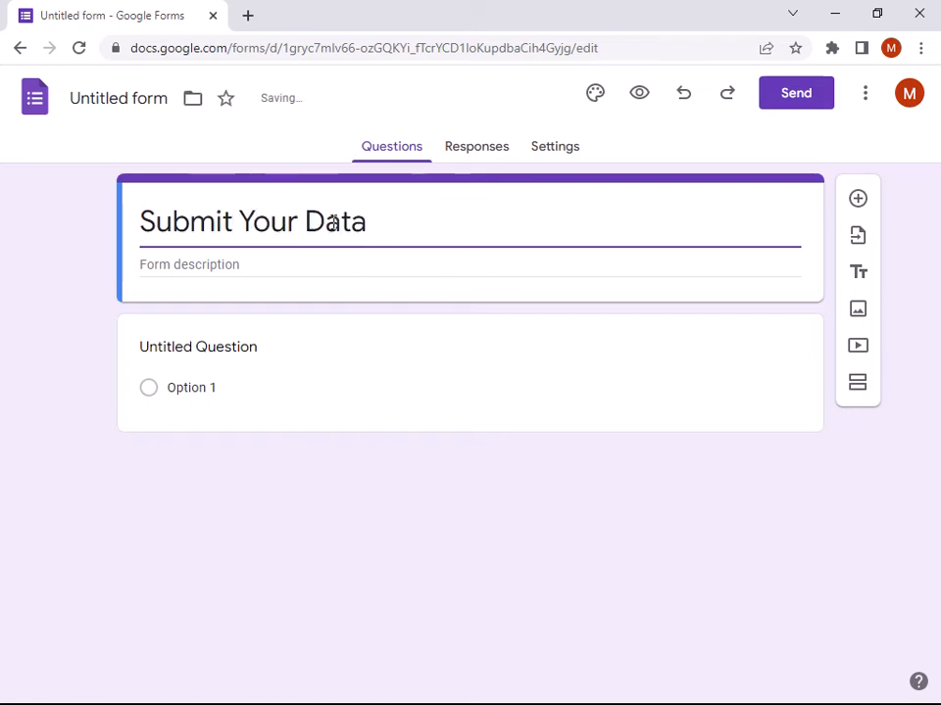
left_click(190, 267)
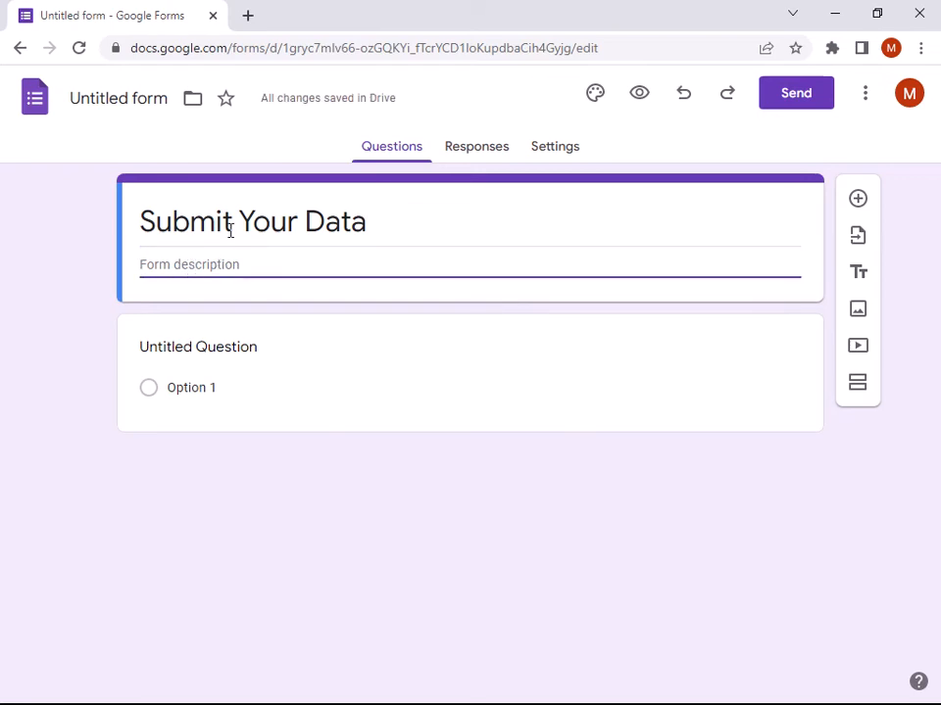
left_click(262, 359)
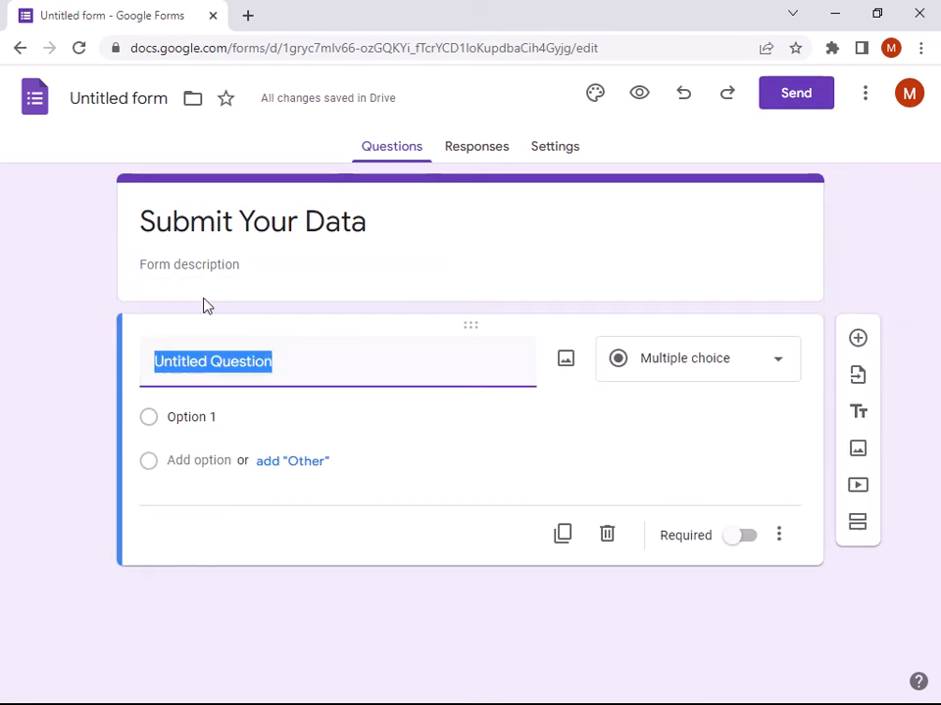
- Title the first question 'Name' as a required Short answer, then add another question
type("Name")
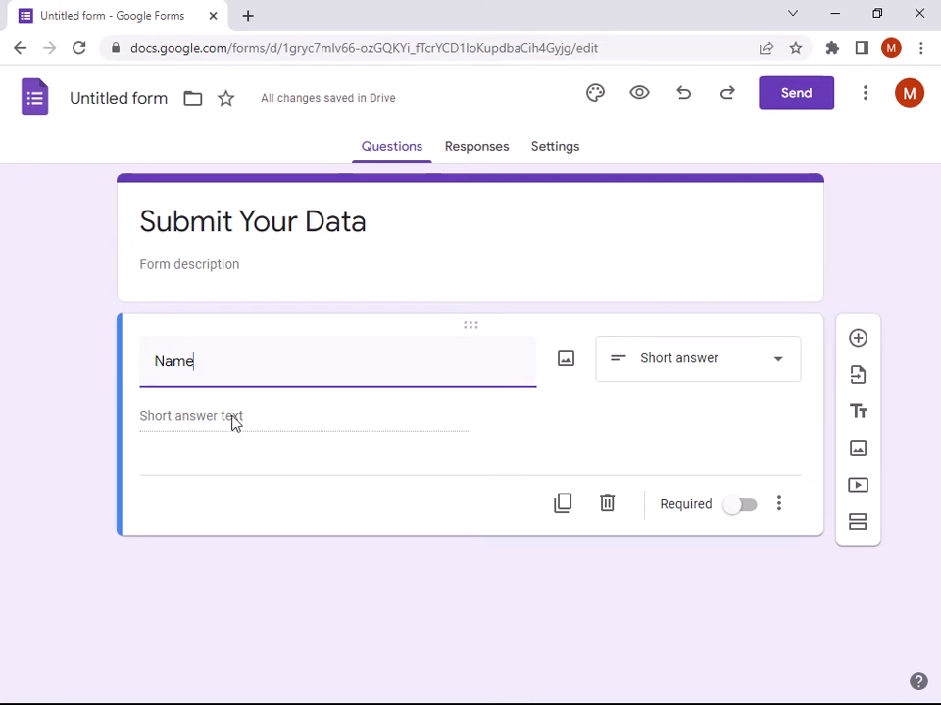
left_click(746, 364)
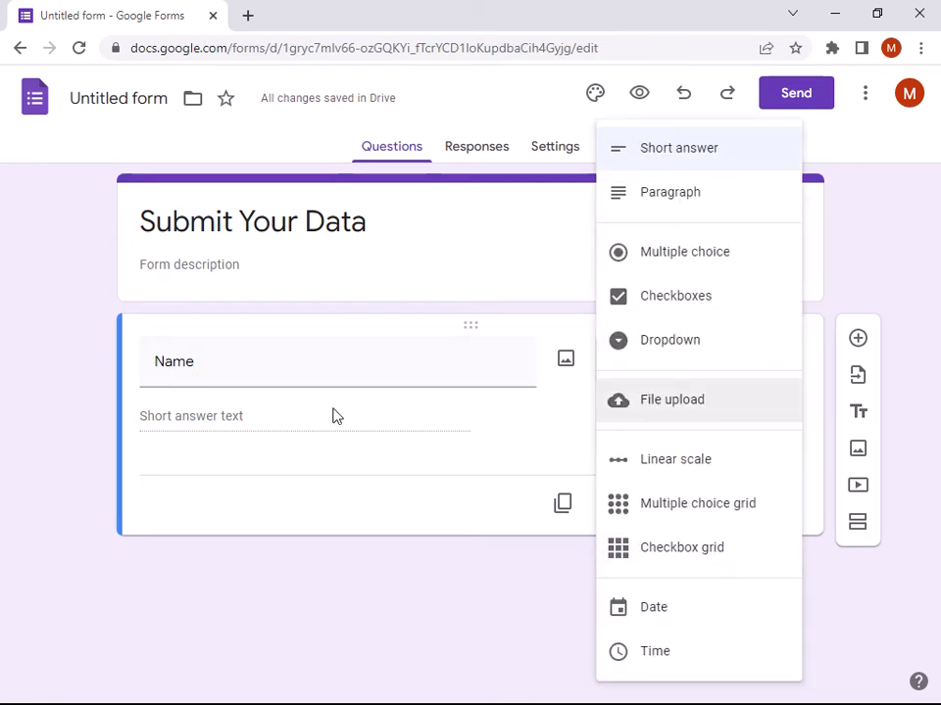
left_click(303, 378)
left_click(304, 380)
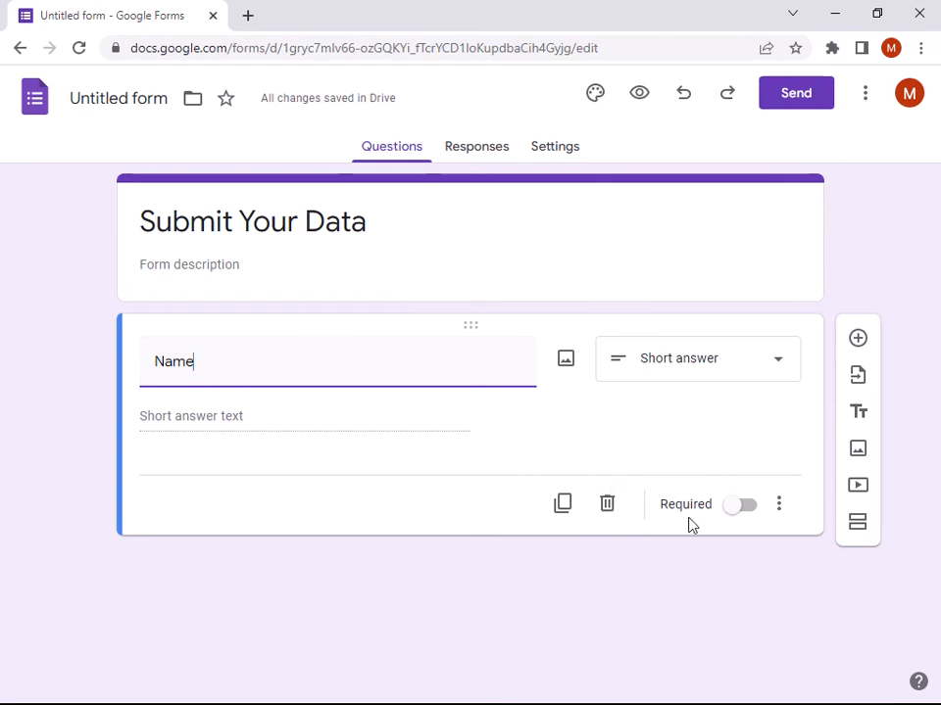
left_click(736, 507)
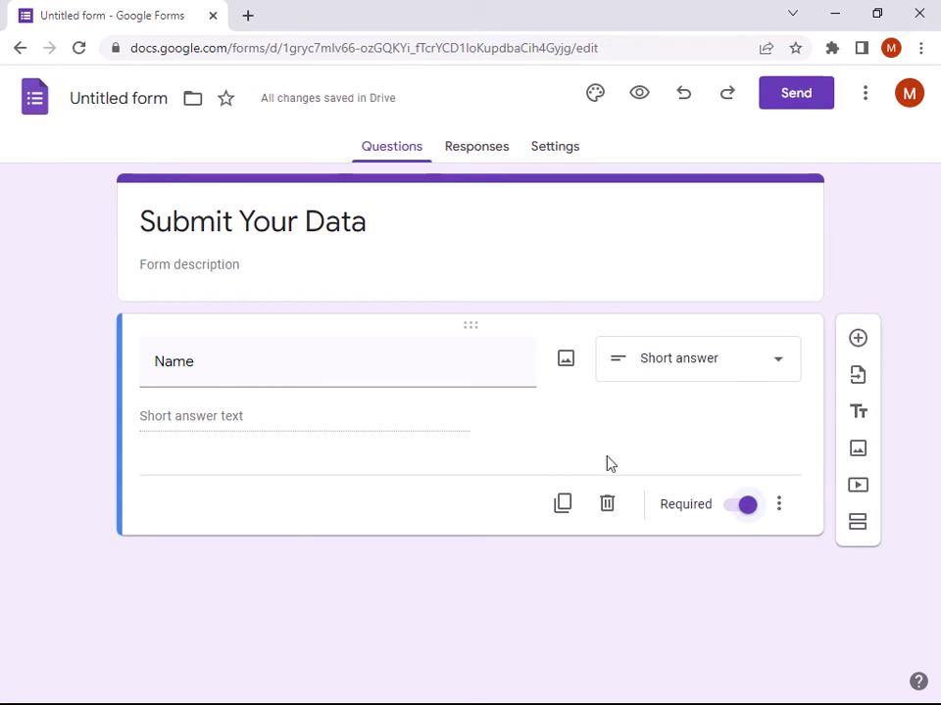
left_click(855, 343)
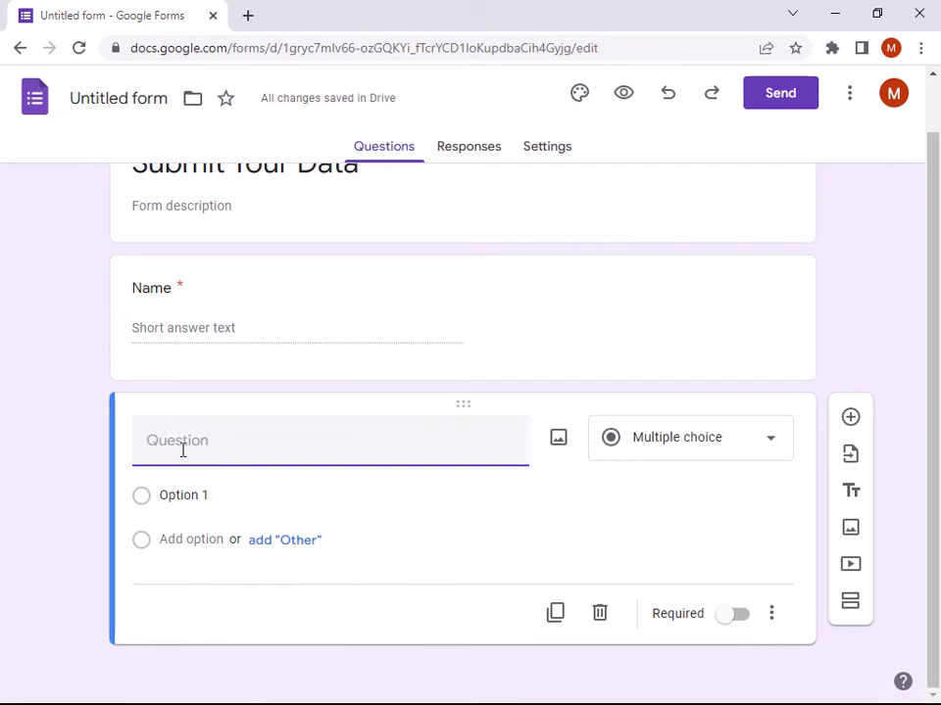
- Title the second question 'Father's name', make it required, and add a question
type("FA")
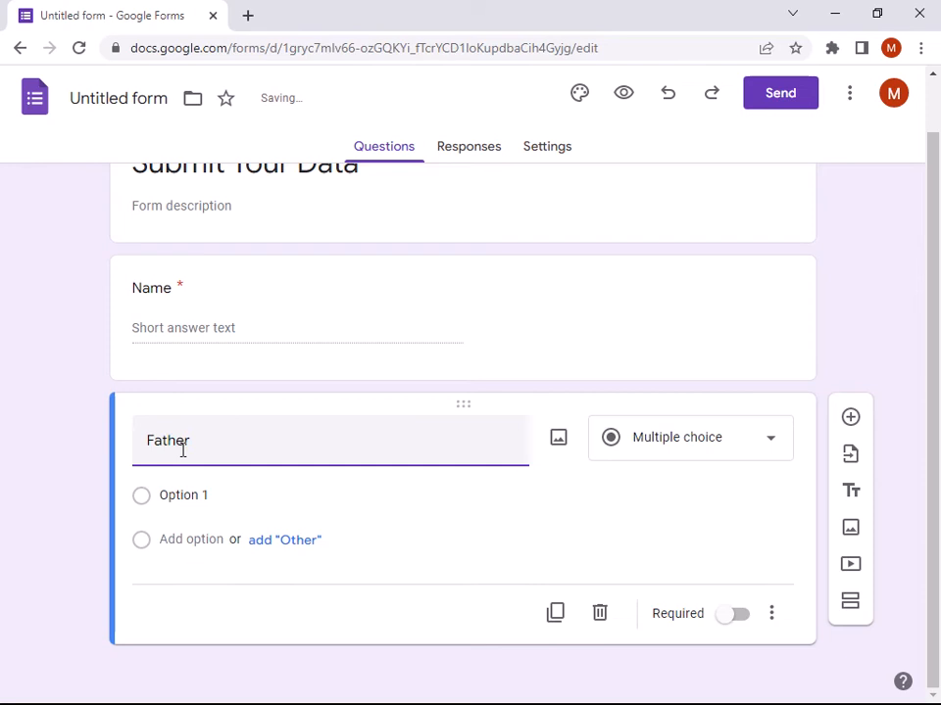
type("ther's BNA")
type("name")
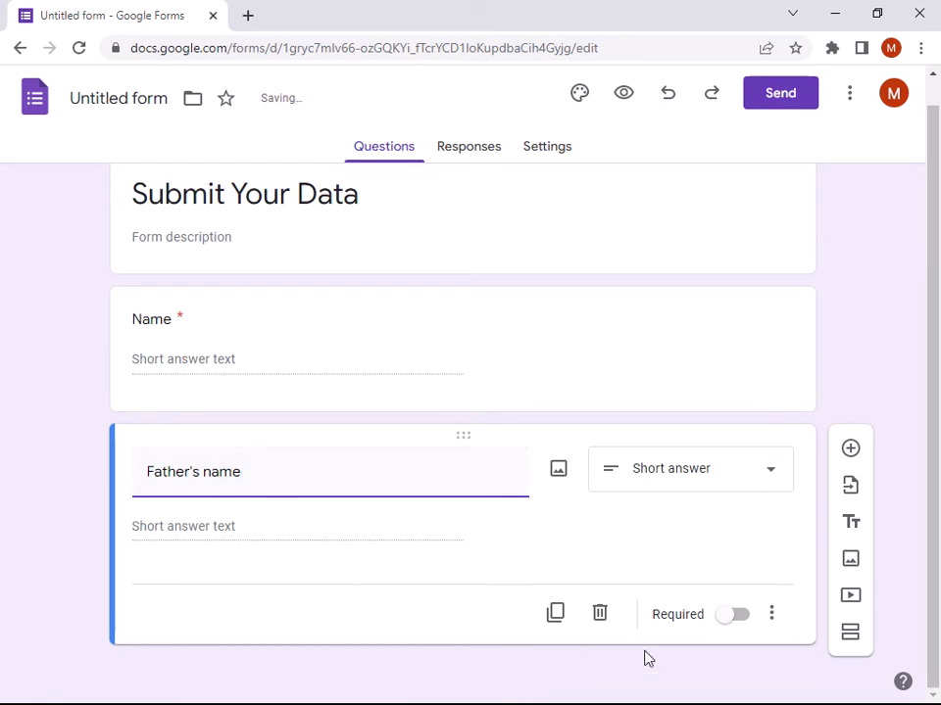
left_click(731, 614)
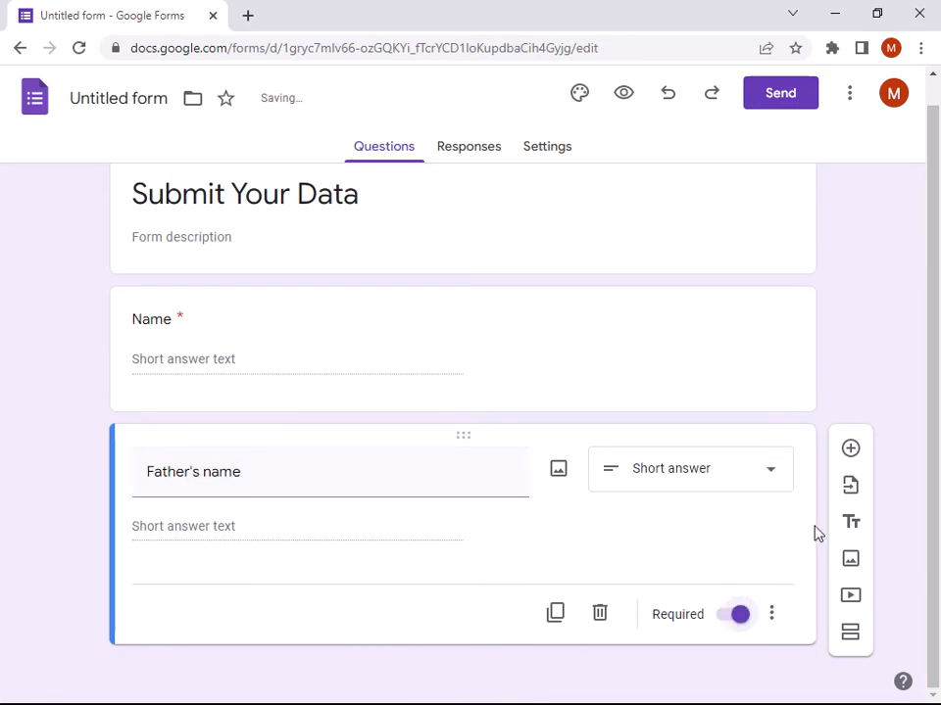
left_click(850, 449)
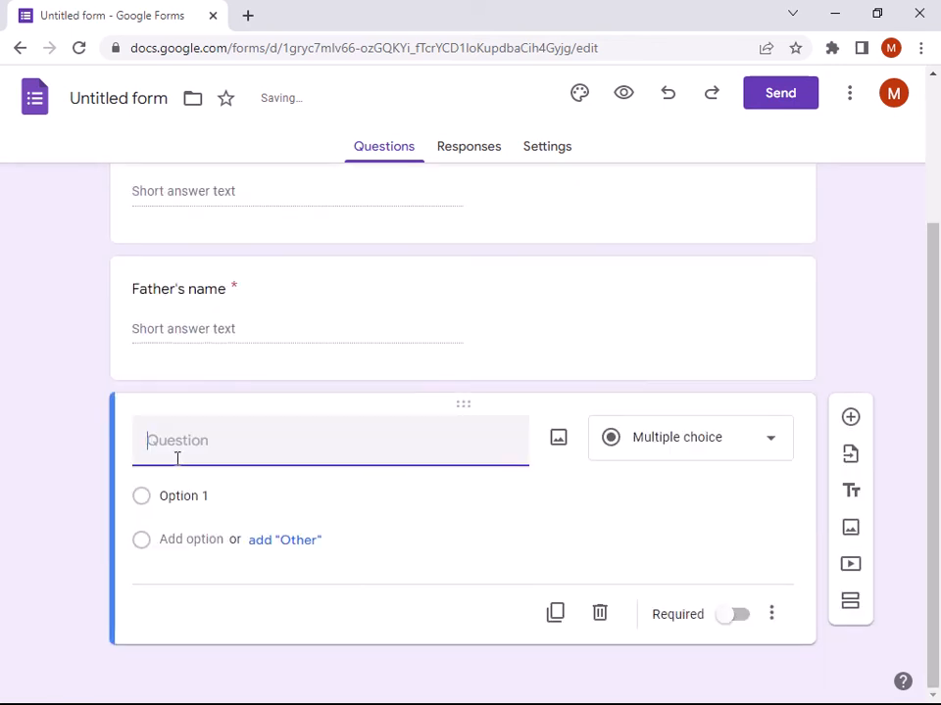
- Make the next question a required Paragraph question titled 'Address', then add another
type("Ad")
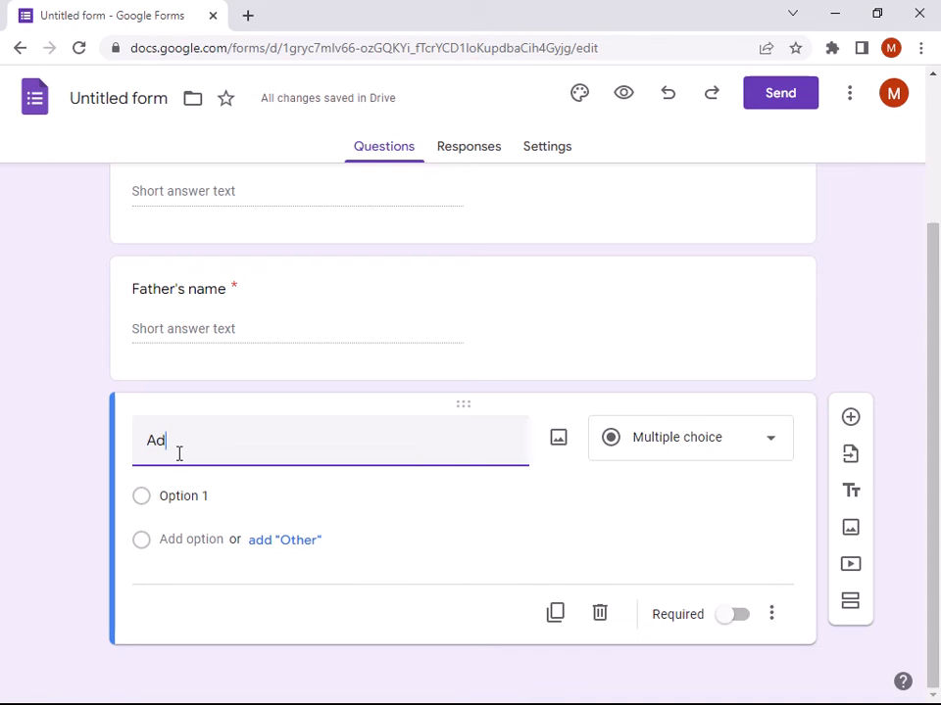
type("dress")
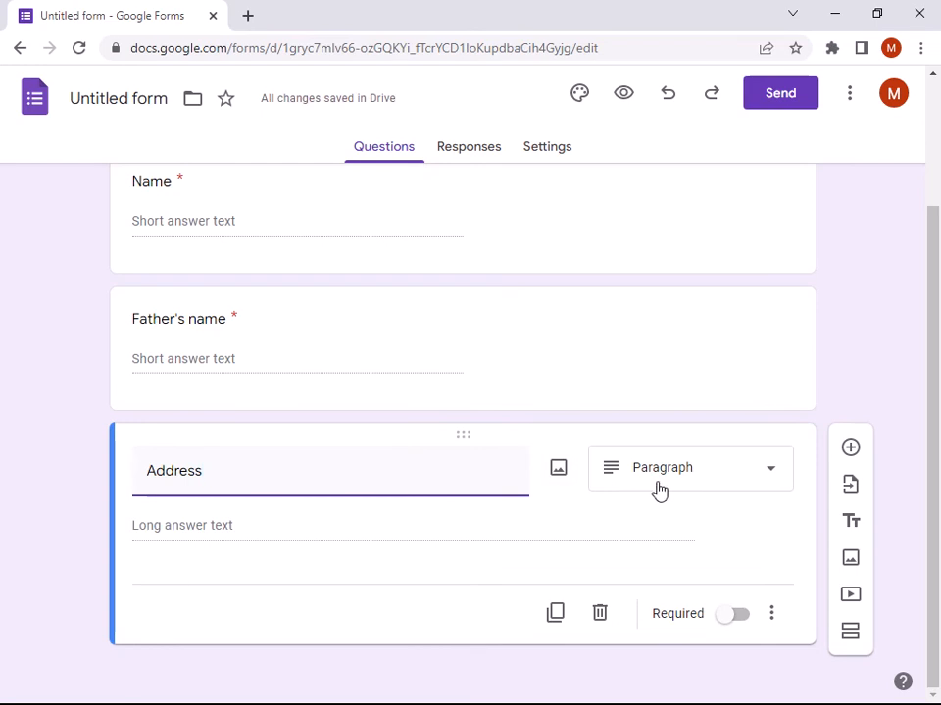
left_click(736, 614)
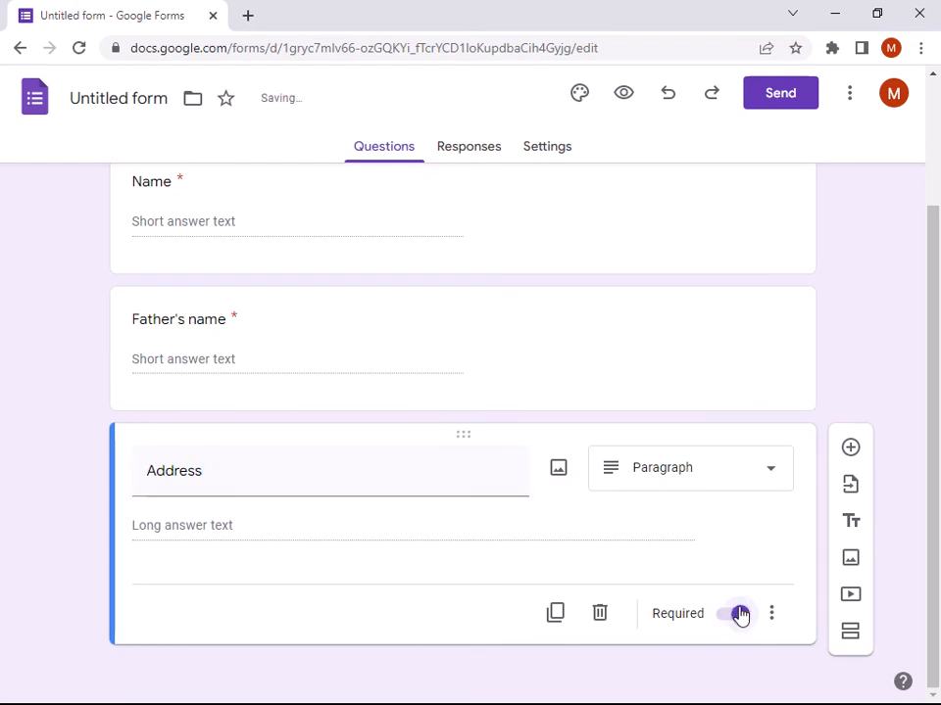
left_click(850, 451)
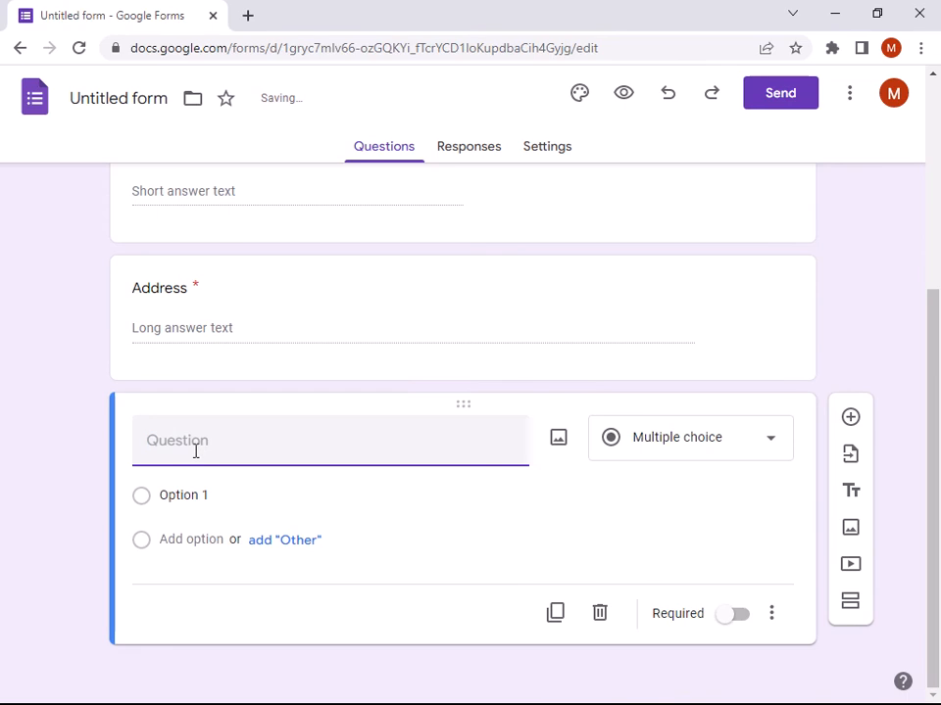
- Make a required short-answer 'Email' question, then add a question titled 'Phone' below it
type("Email")
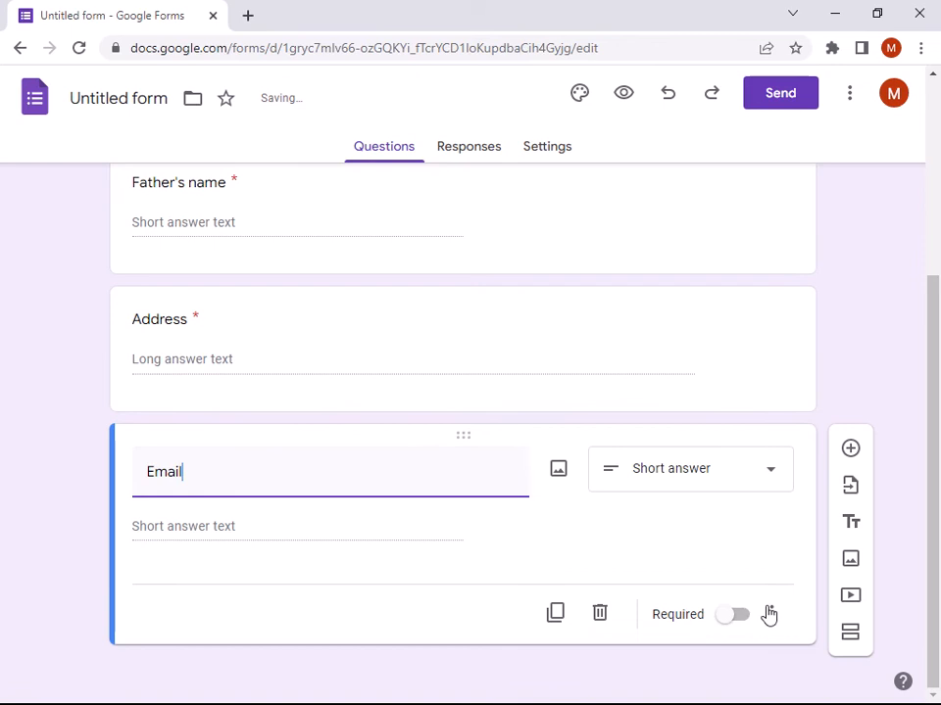
left_click(852, 450)
type("P")
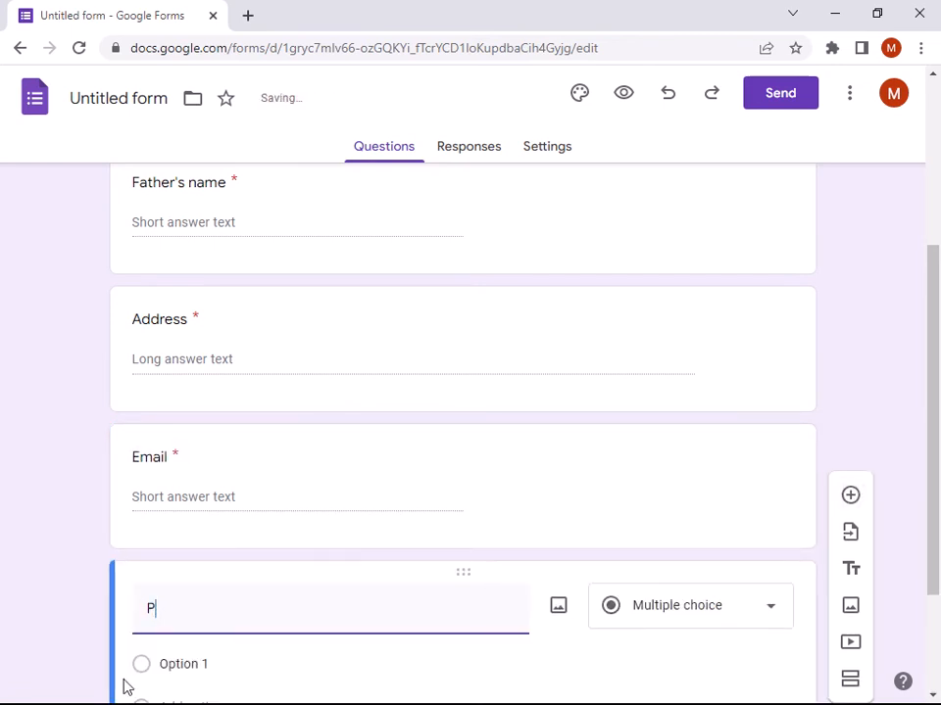
type("hone")
scroll(63, 468, "up", 3)
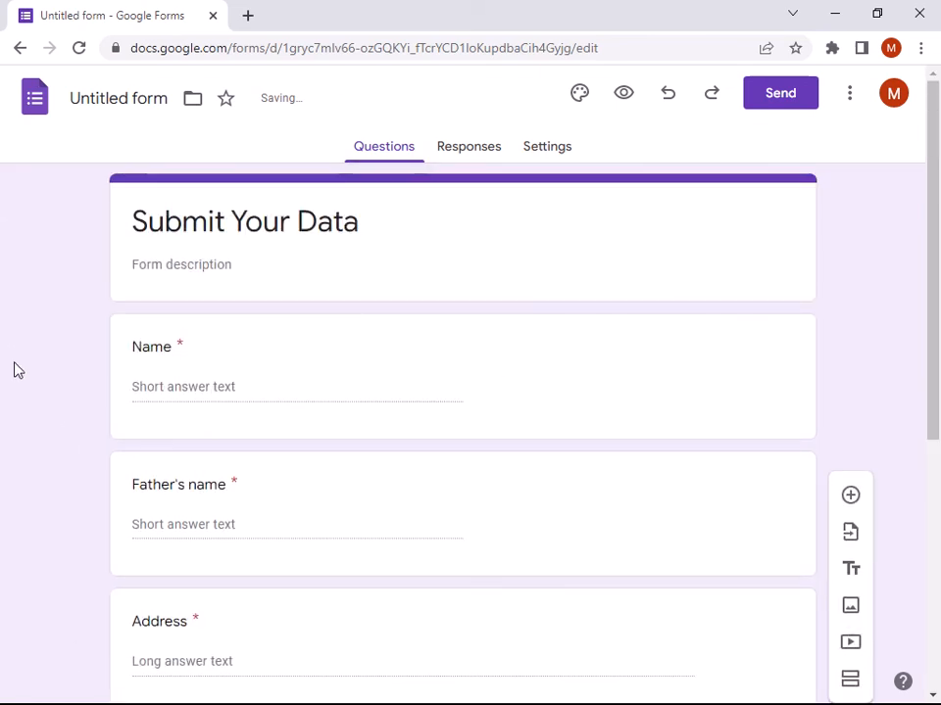
- Set the form's theme colour to blue grey
left_click(580, 98)
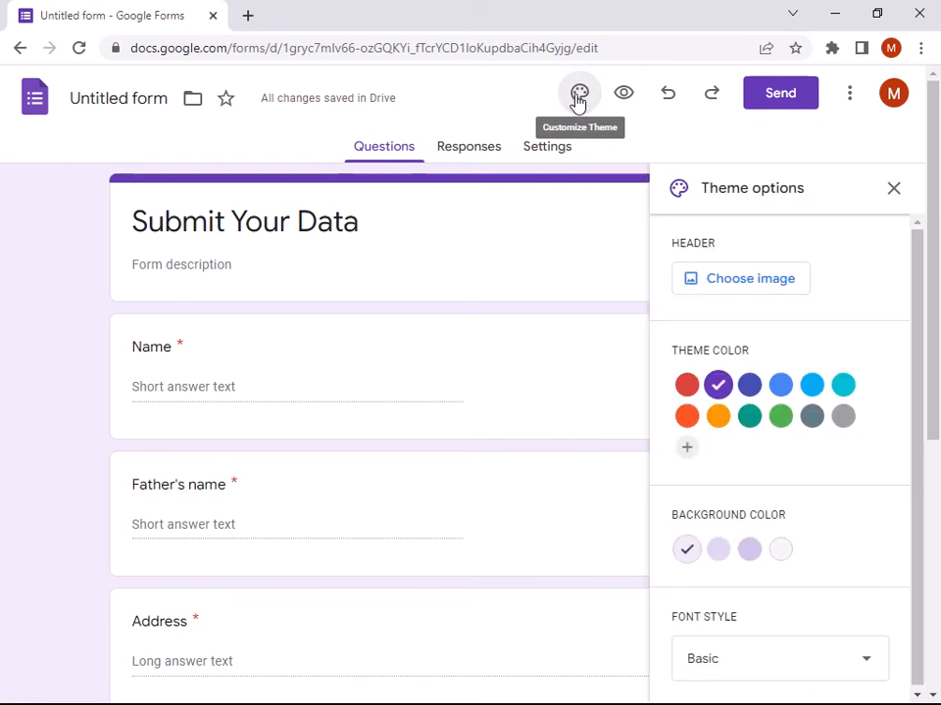
left_click(749, 392)
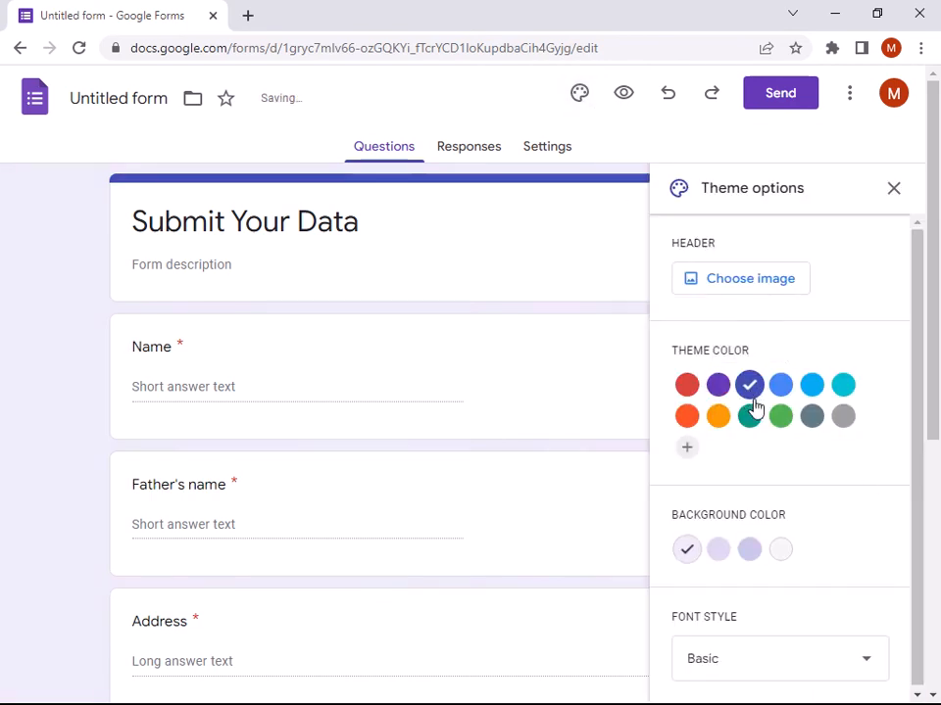
left_click(750, 416)
left_click(779, 419)
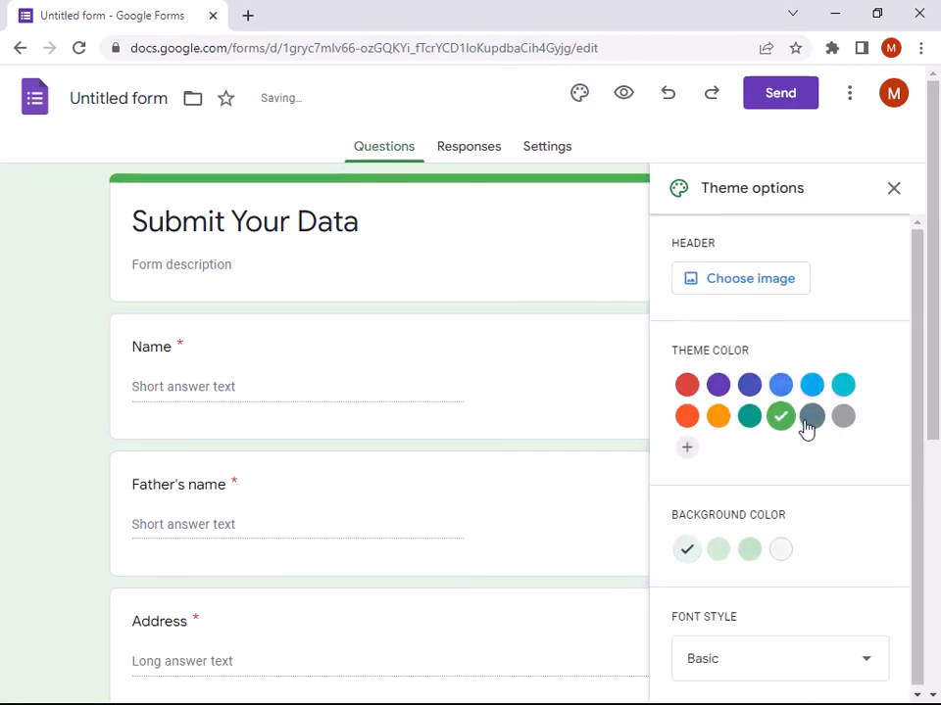
left_click(811, 423)
- Insert the basketball hoop theme image as the form's header
left_click(742, 283)
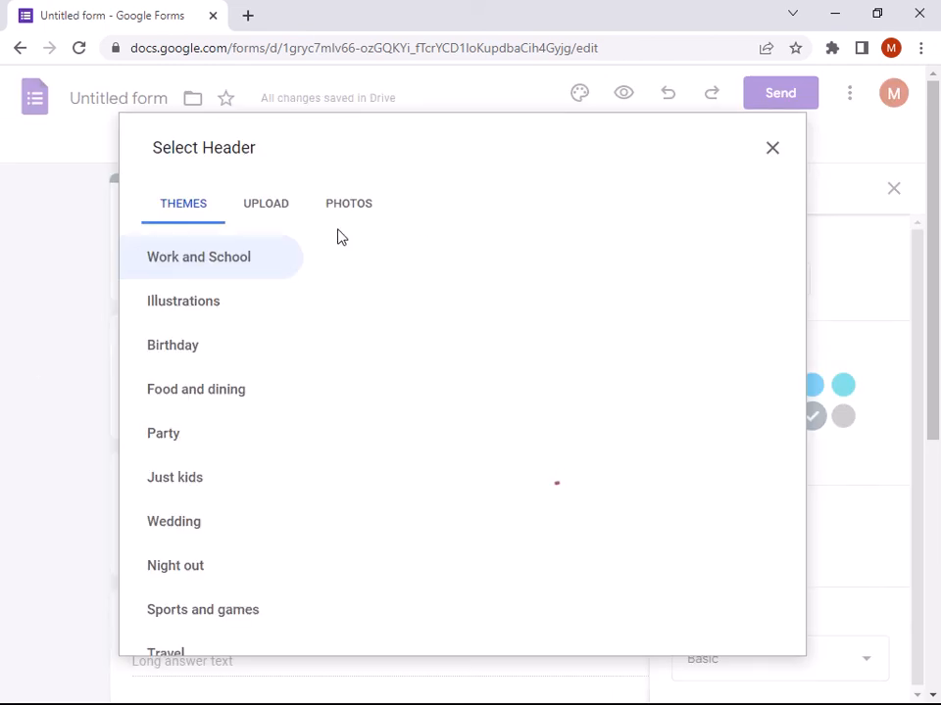
left_click(263, 215)
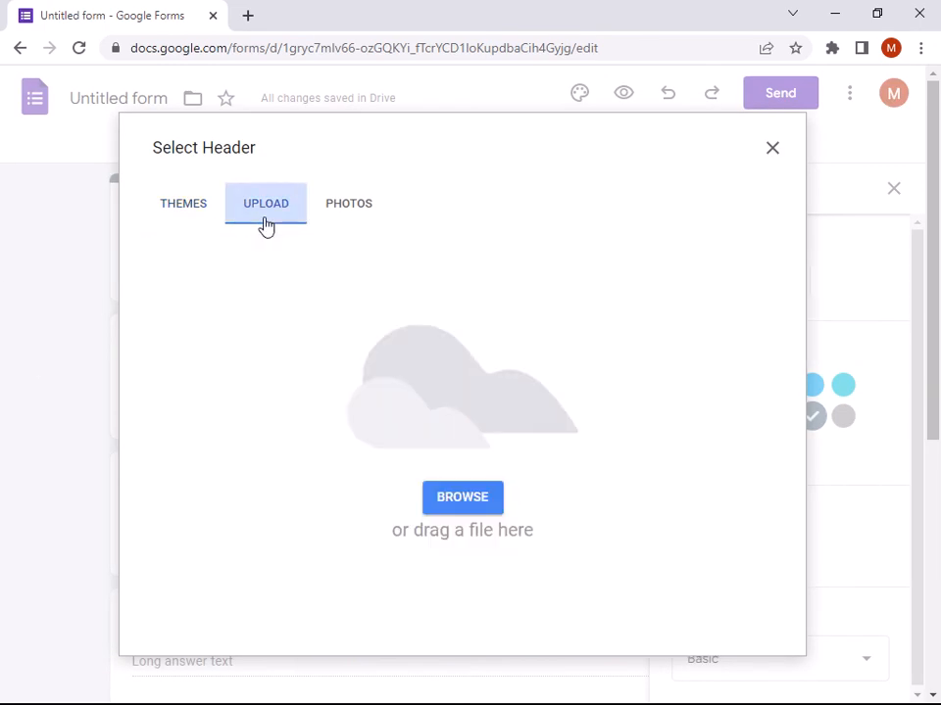
left_click(440, 493)
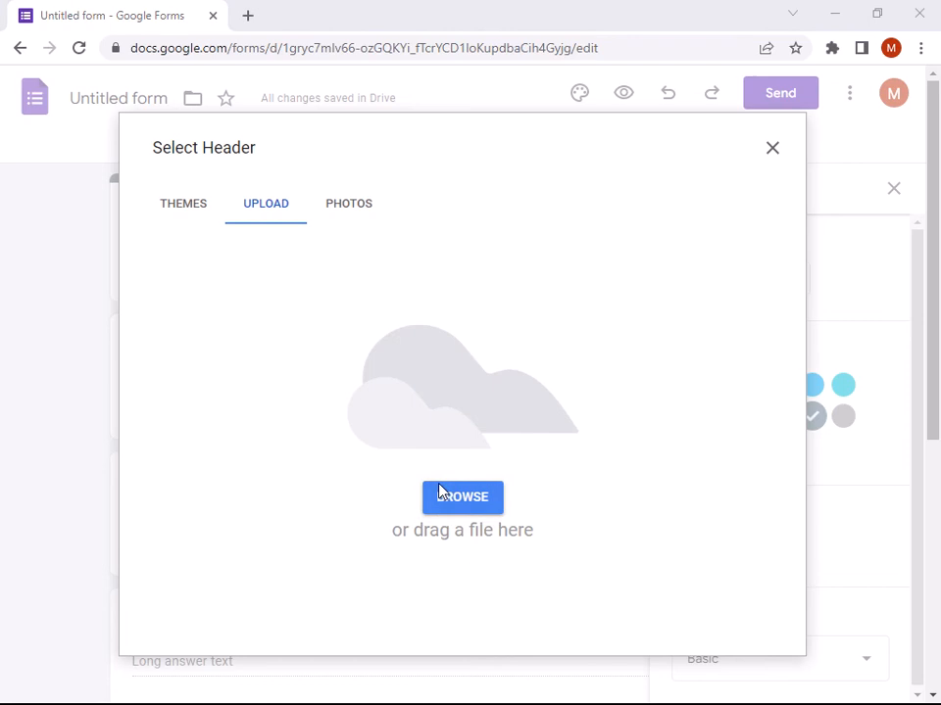
scroll(235, 542, "down", 4)
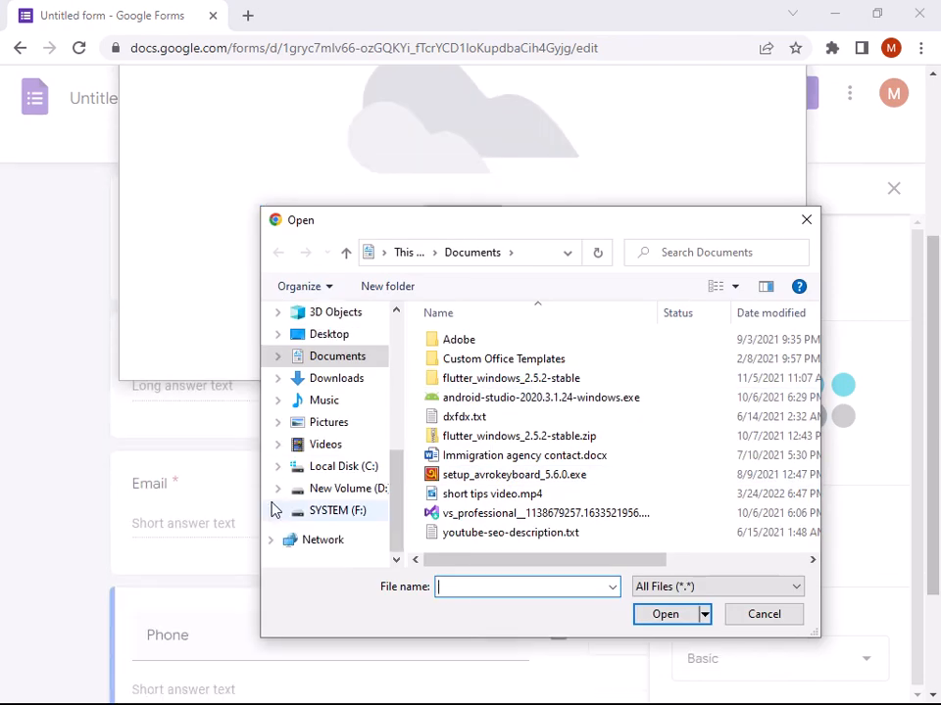
left_click(805, 222)
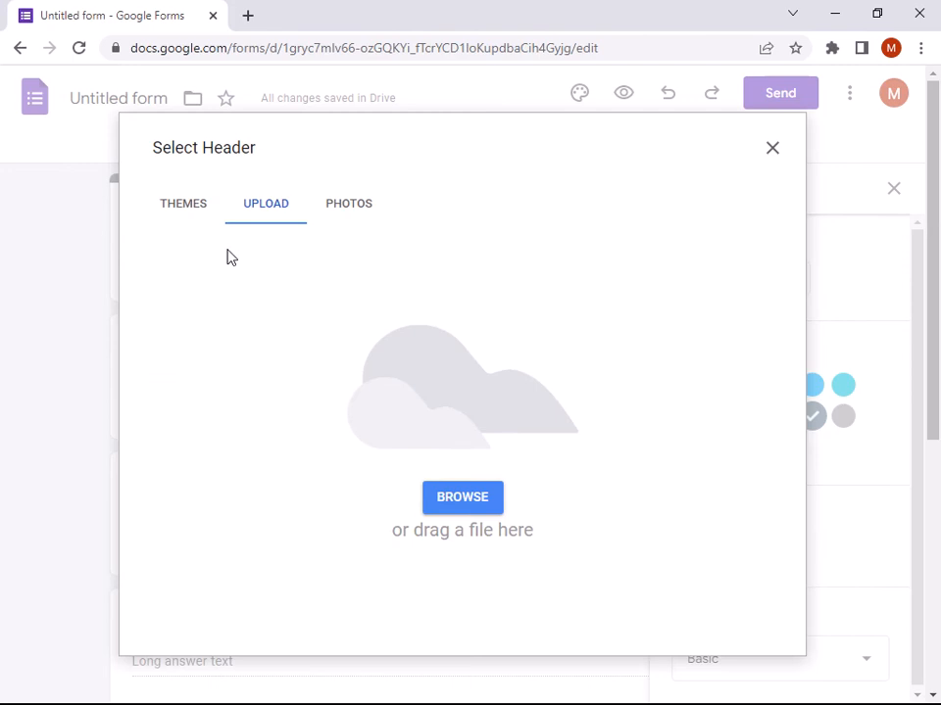
left_click(182, 211)
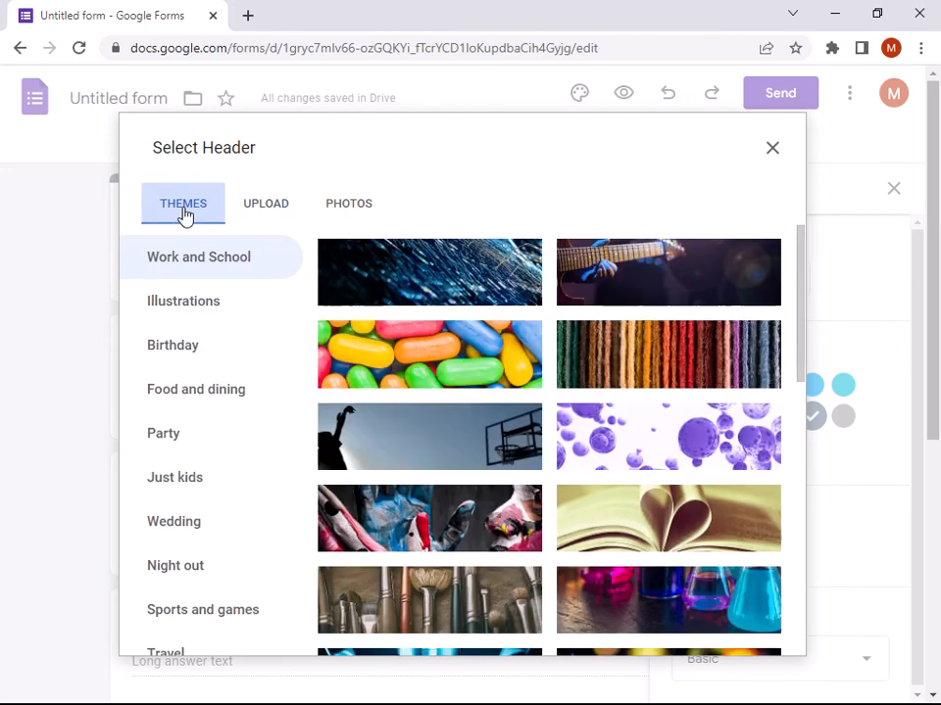
left_click(445, 436)
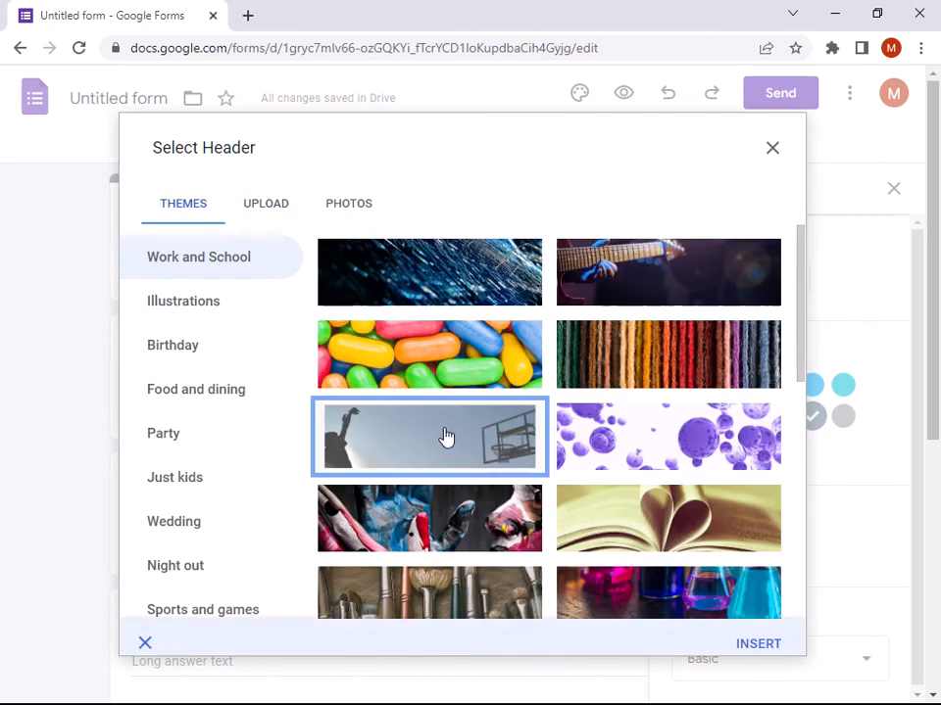
left_click(753, 635)
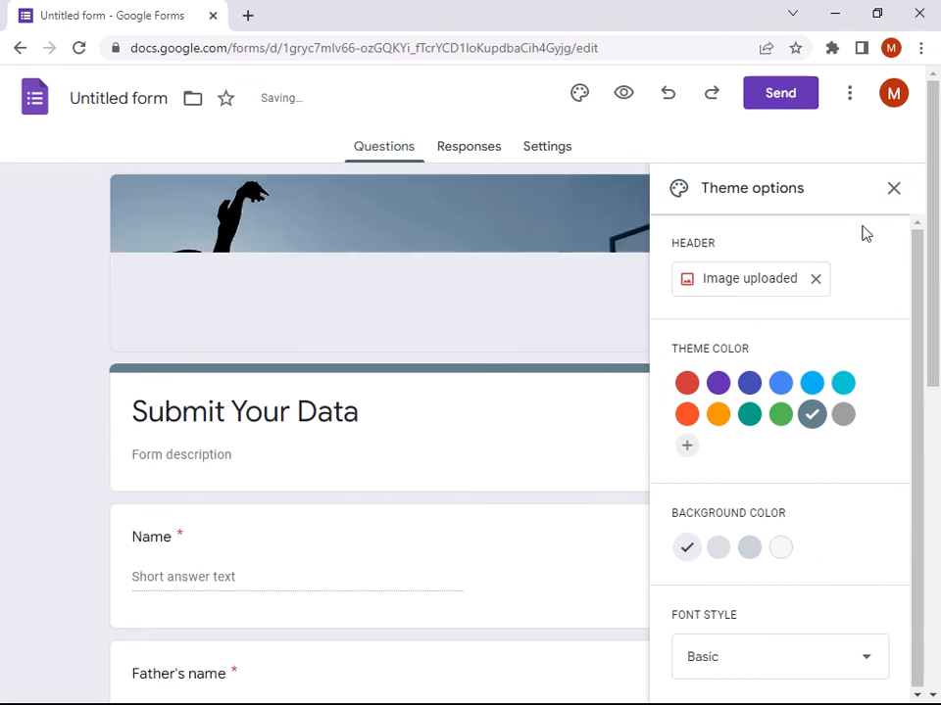
- Close theme options, review the questions, and view the Responses tab showing 0 responses
left_click(892, 191)
scroll(279, 441, "down", 5)
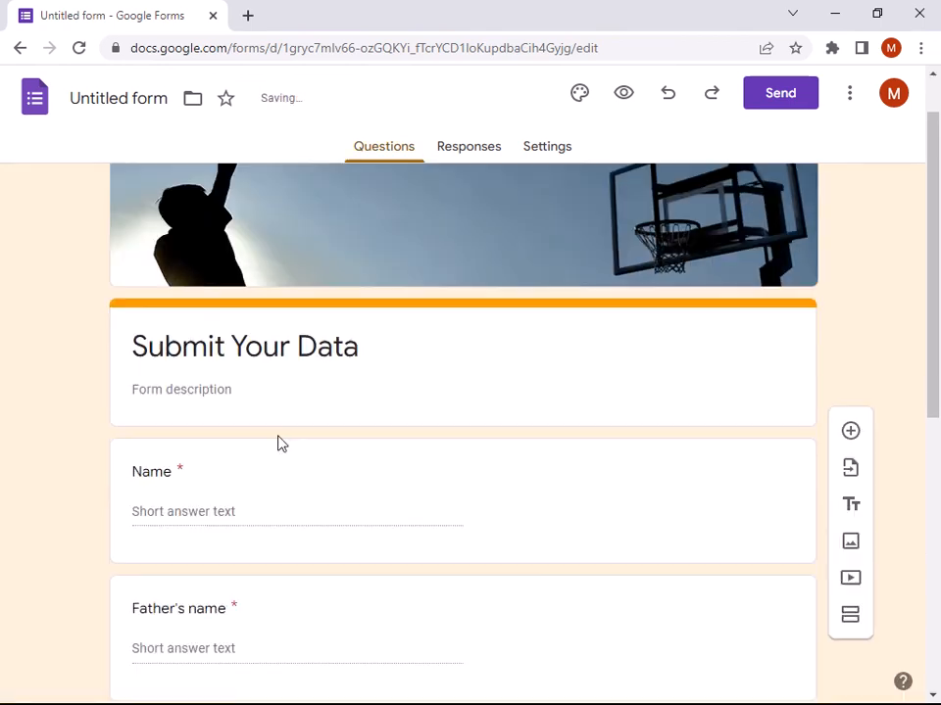
scroll(279, 456, "up", 5)
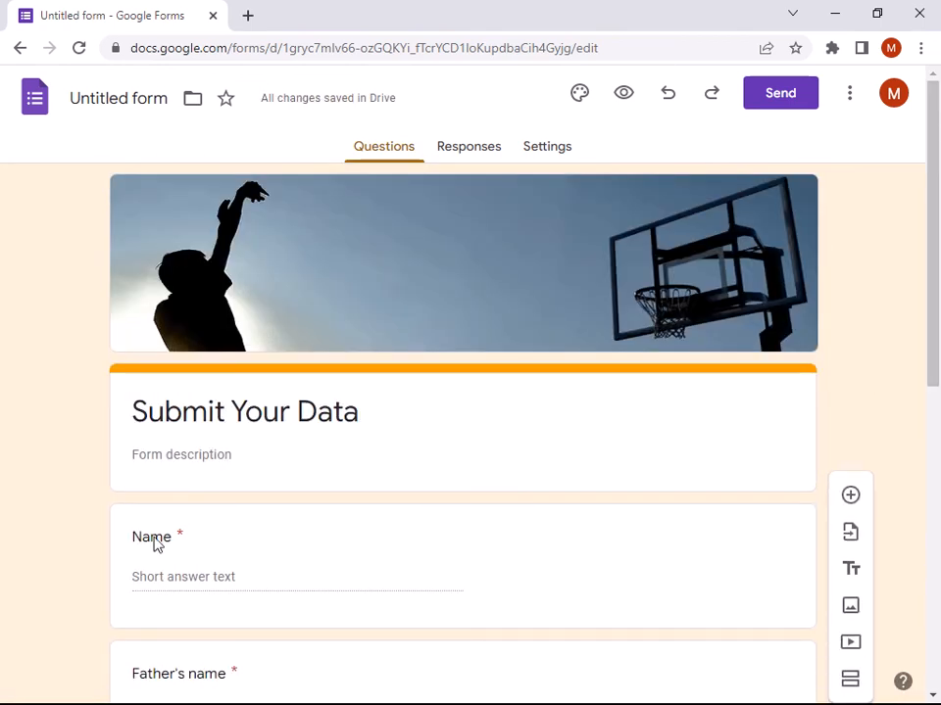
scroll(212, 437, "down", 6)
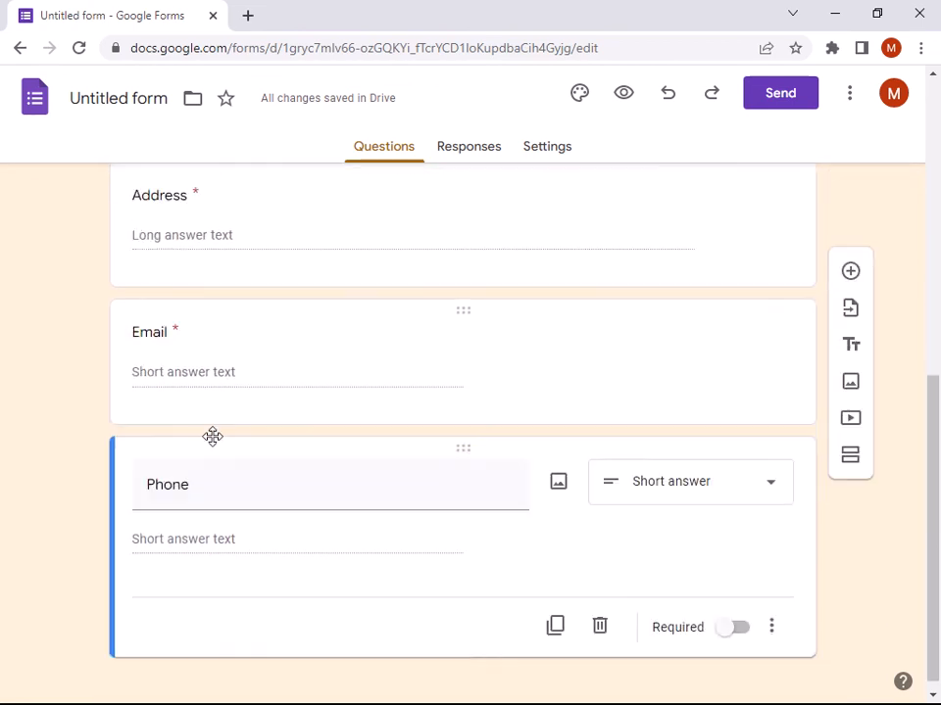
scroll(201, 480, "up", 10)
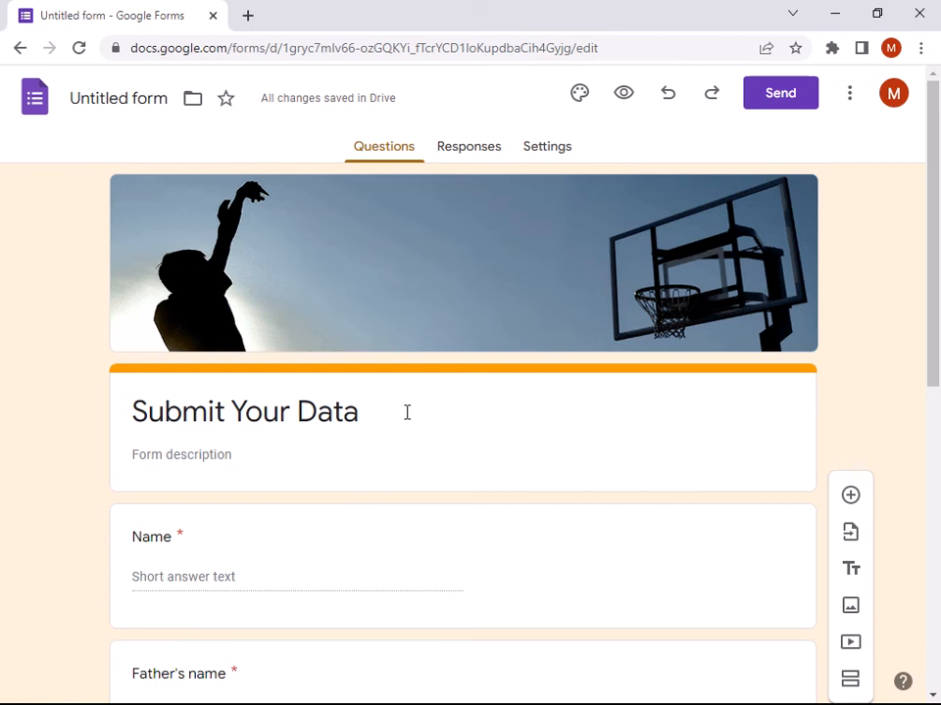
left_click(445, 161)
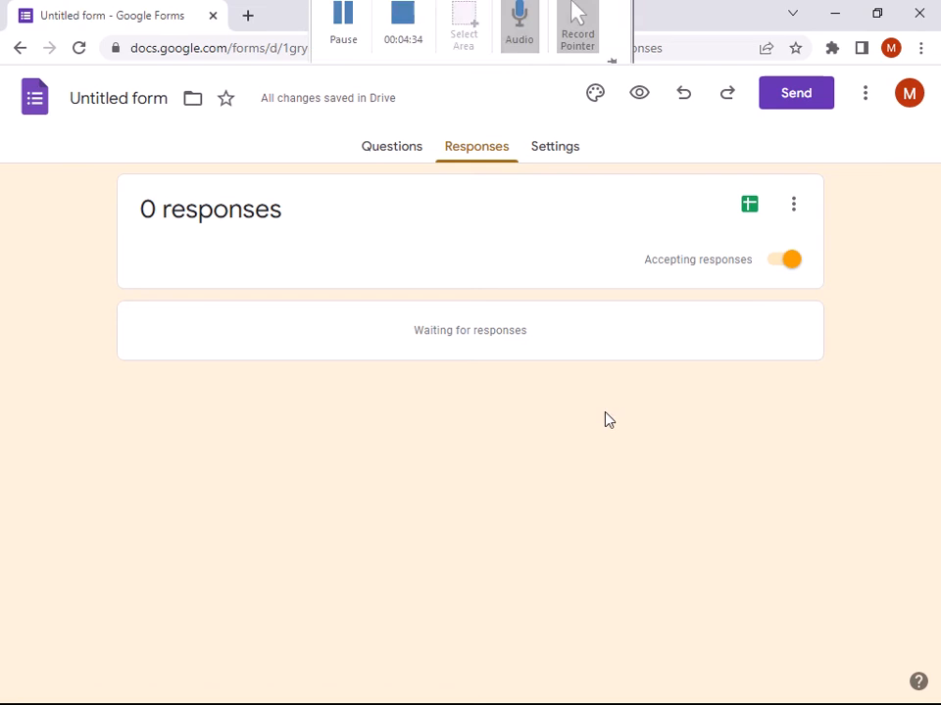
- Link responses to a new spreadsheet named 'Data List', then return to the form's tab
left_click(749, 211)
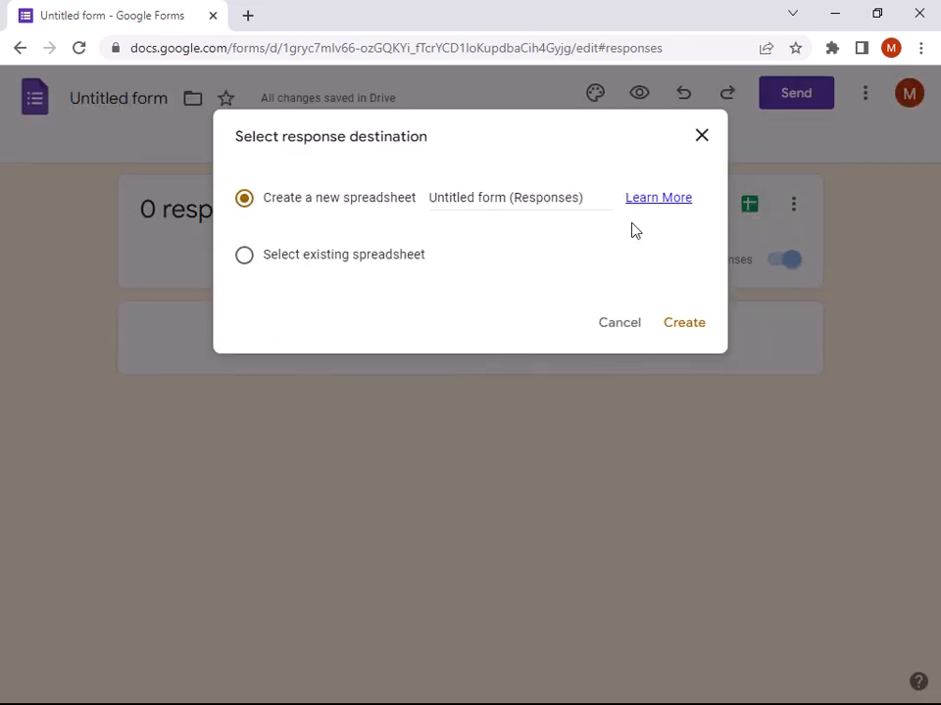
left_click(569, 195)
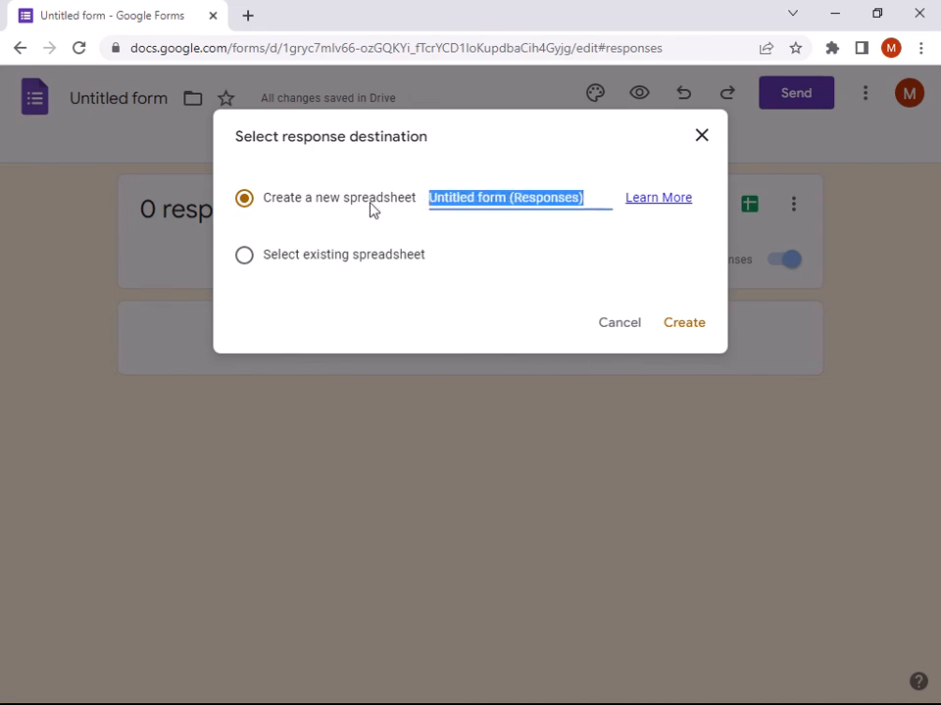
type("Data")
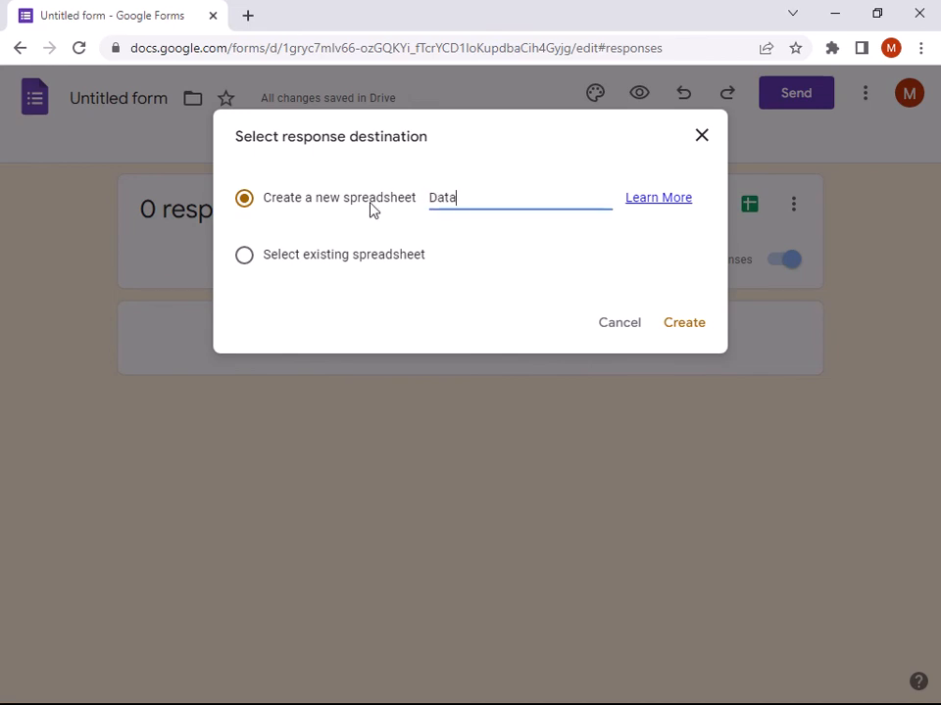
type(" List")
left_click(677, 325)
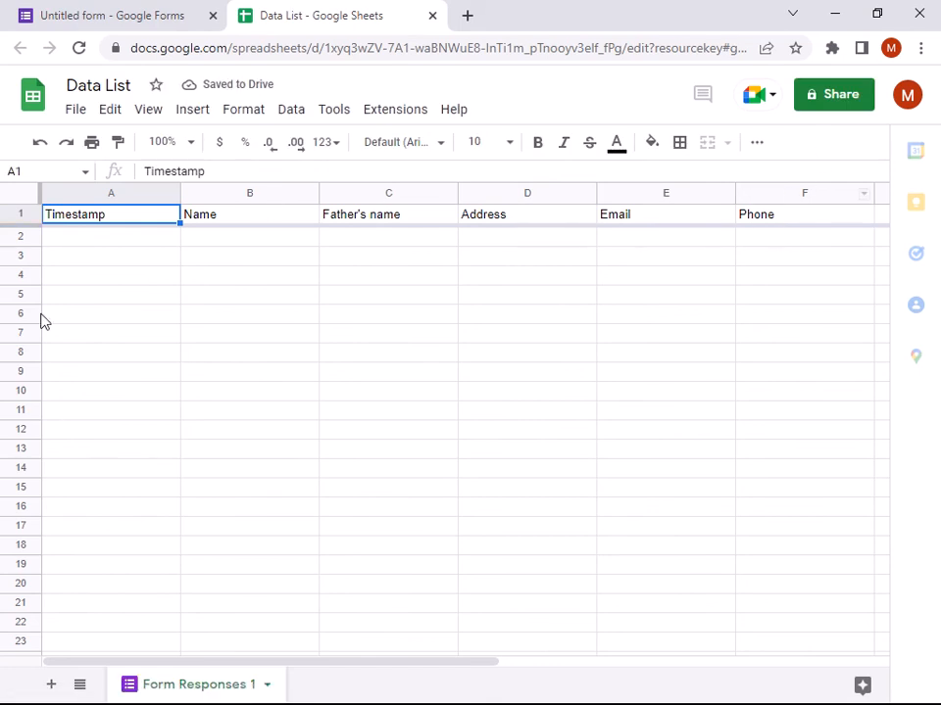
left_click(143, 14)
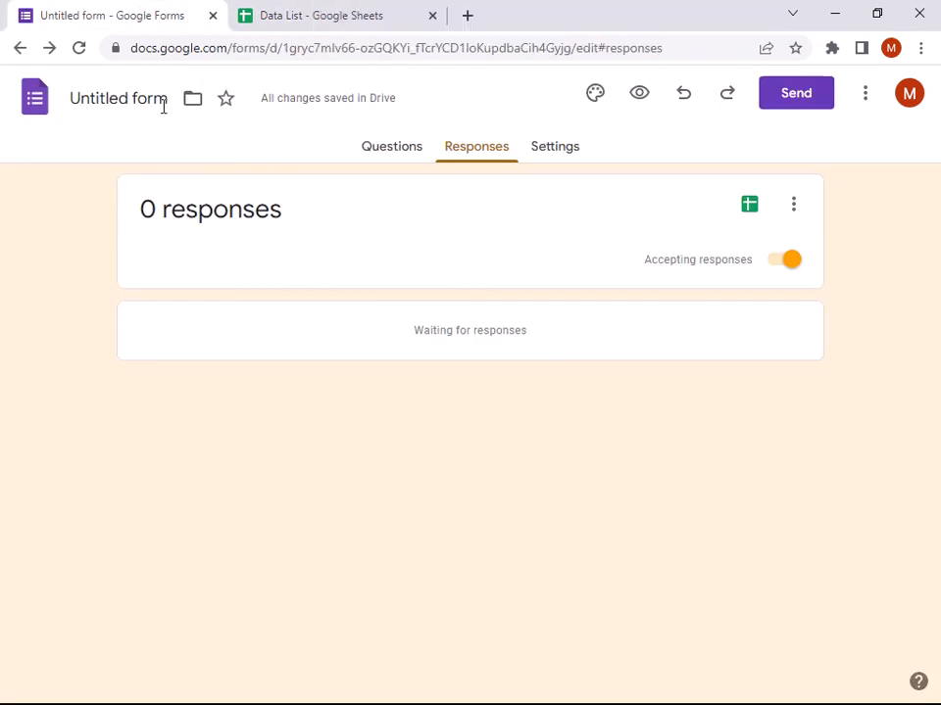
- Copy the Submit Your Data form's shortened share link and open a new browser tab
left_click(396, 149)
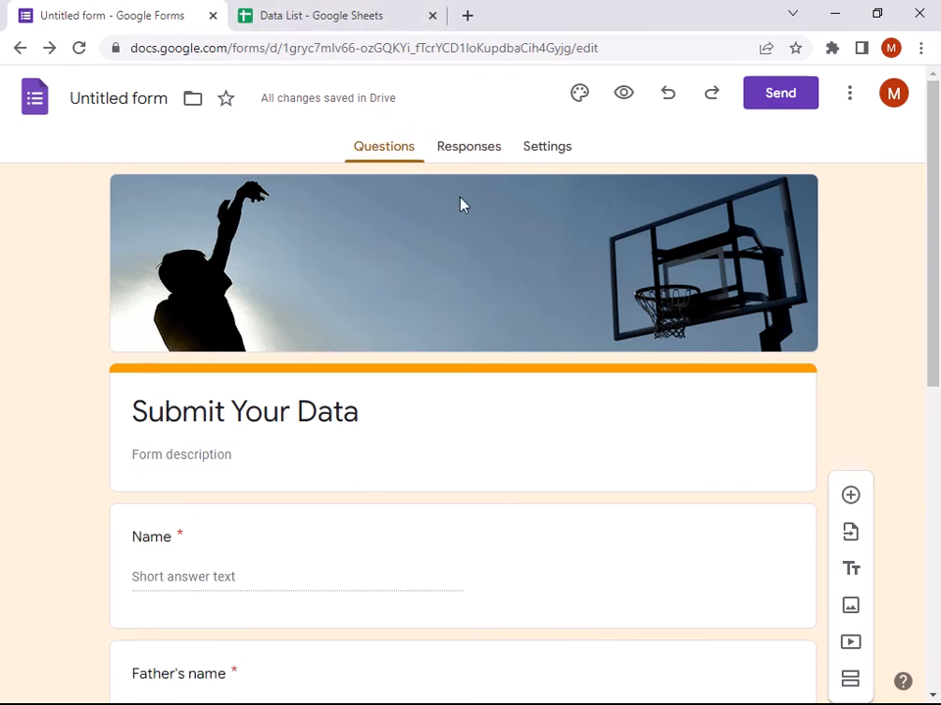
left_click(786, 101)
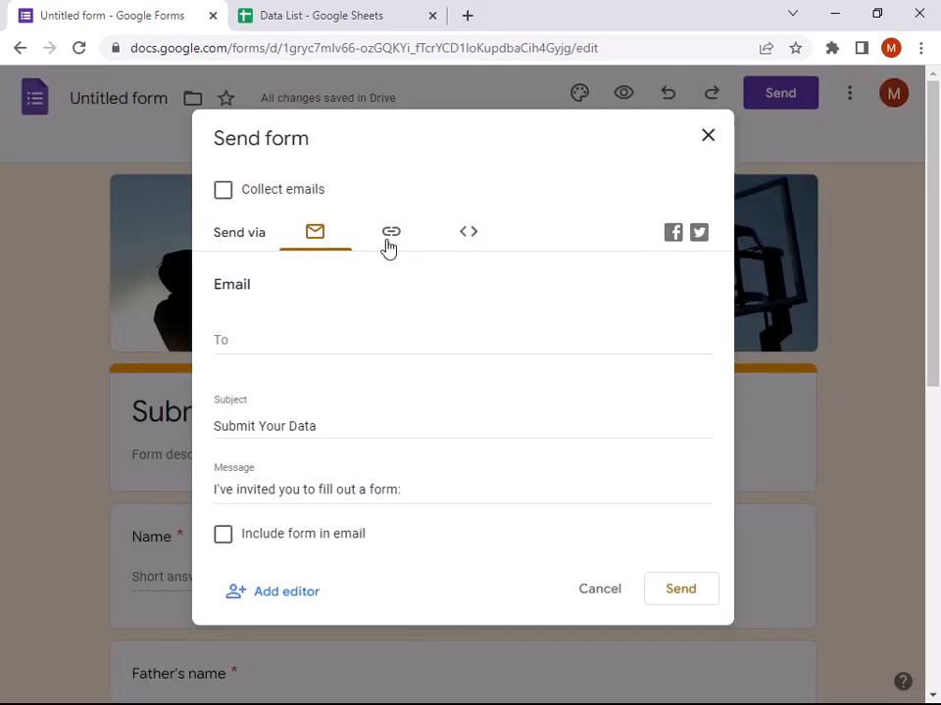
left_click(392, 236)
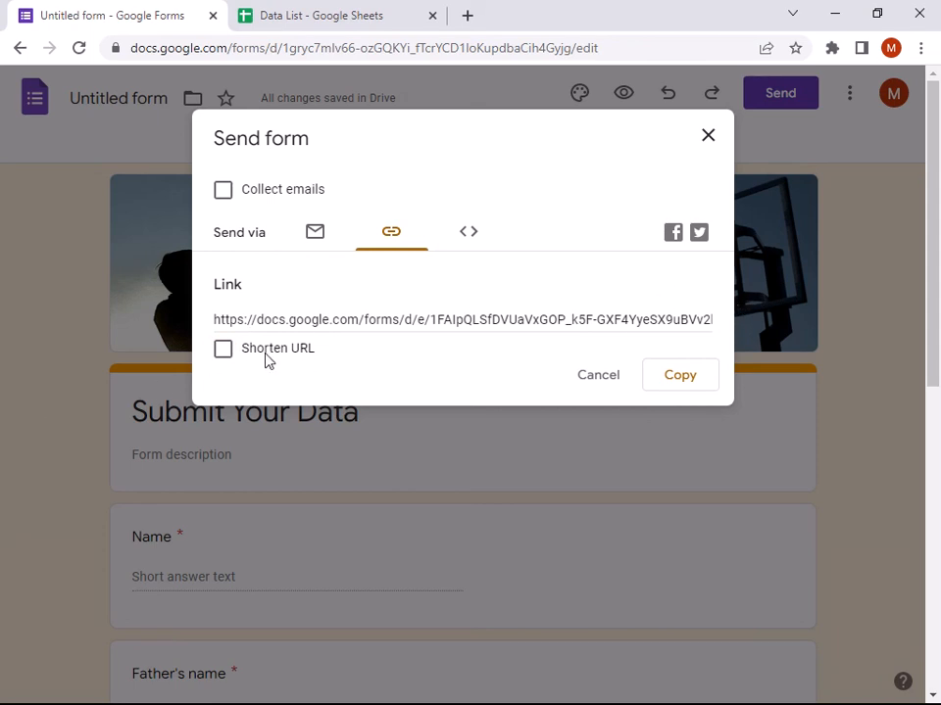
left_click(223, 349)
left_click(680, 390)
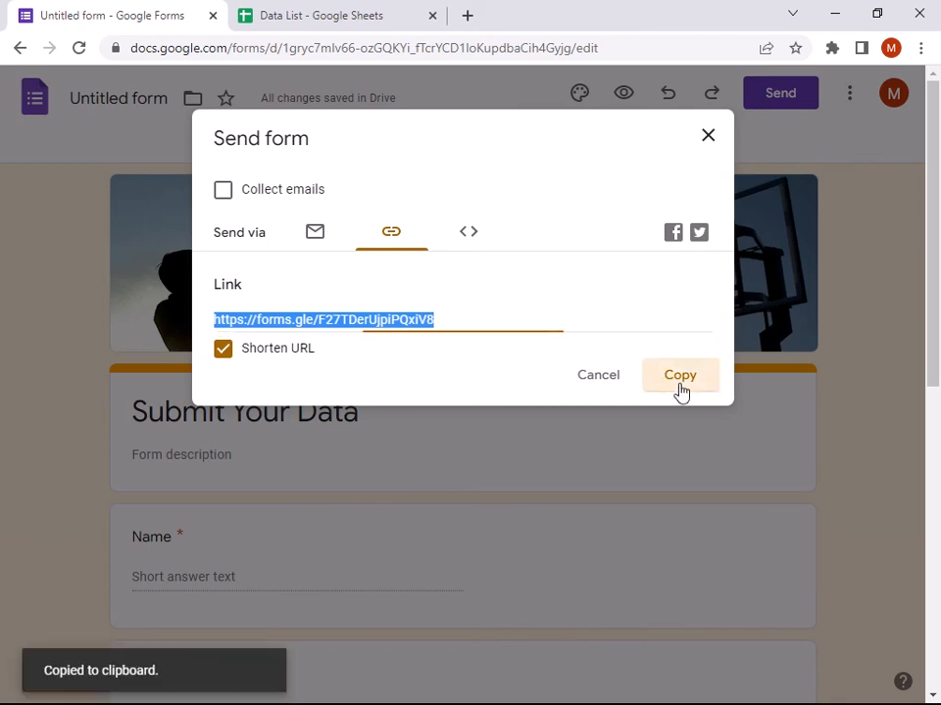
left_click(709, 139)
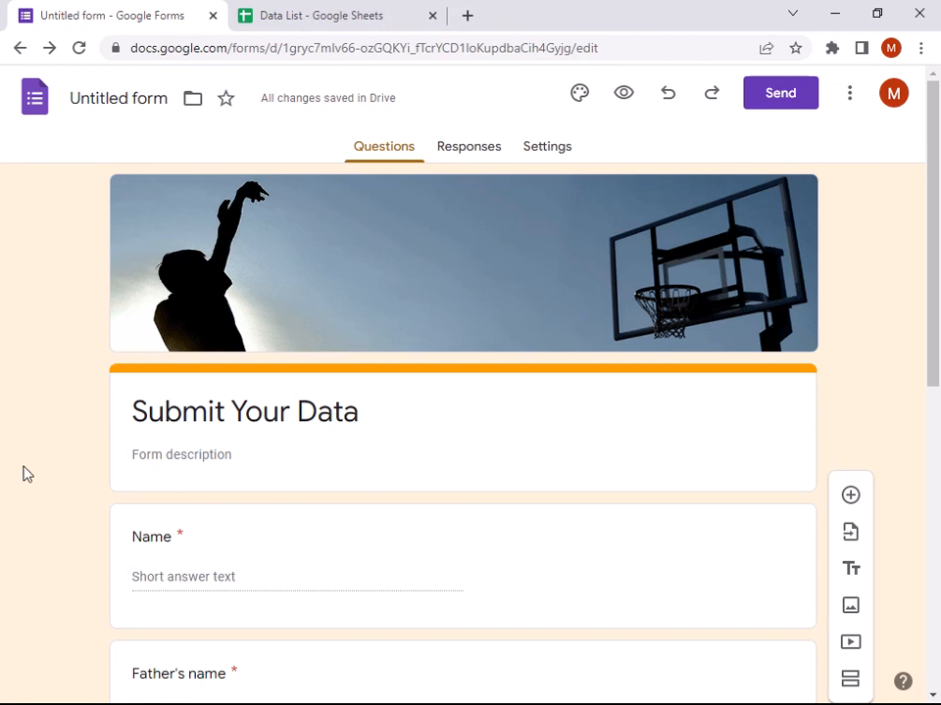
left_click(467, 16)
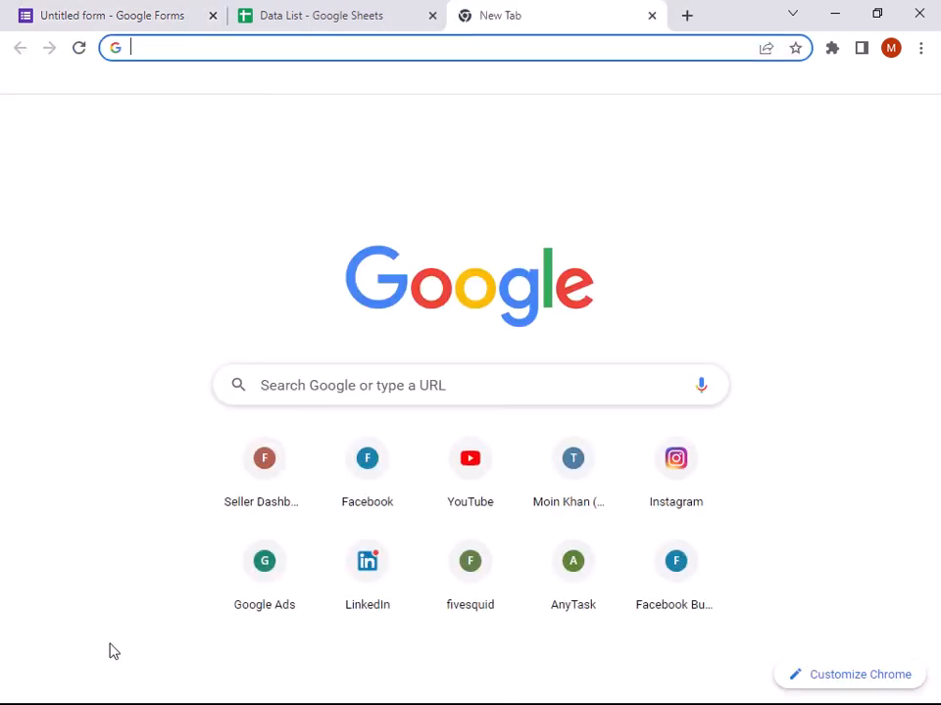
- Load the copied short link in the new tab to open the live form
key("ctrl+v")
key("Return")
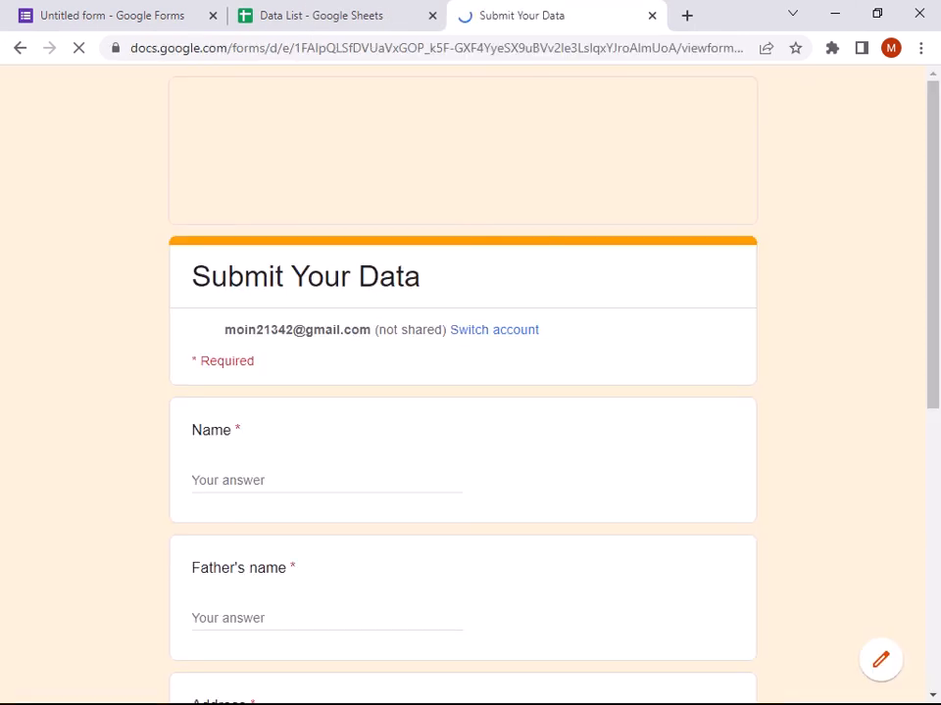
- Enter the test respondent's name and father's name in the live form
scroll(343, 380, "down", 3)
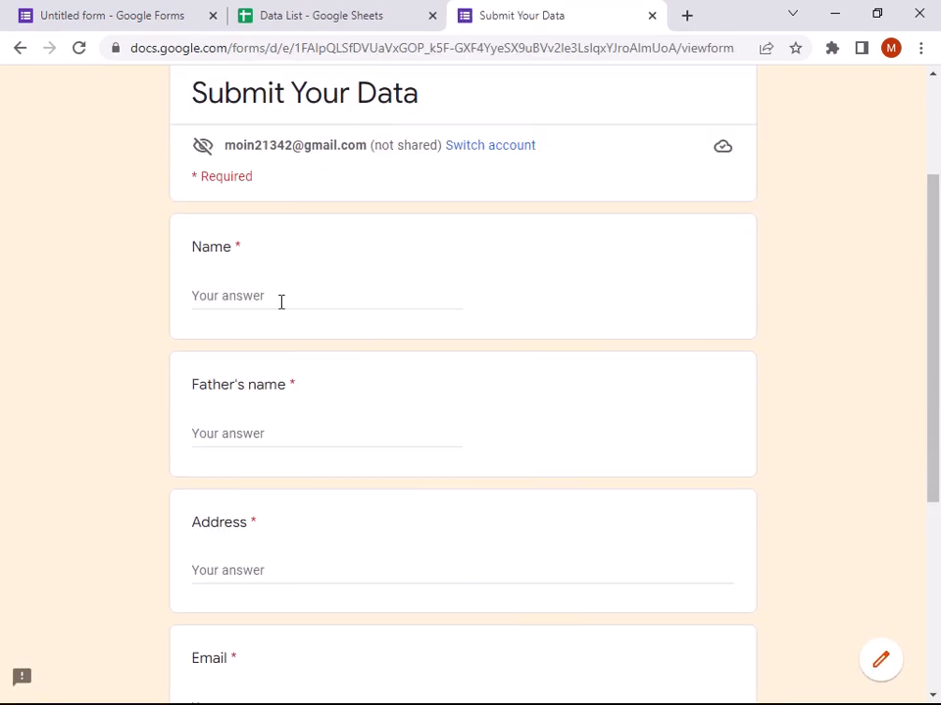
left_click(246, 201)
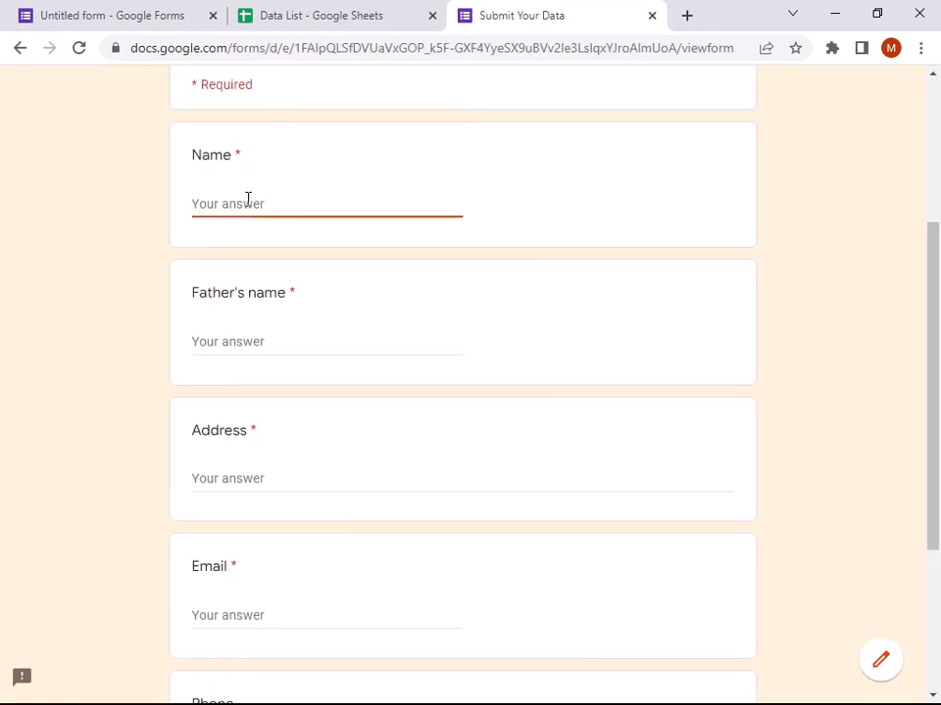
left_click(268, 334)
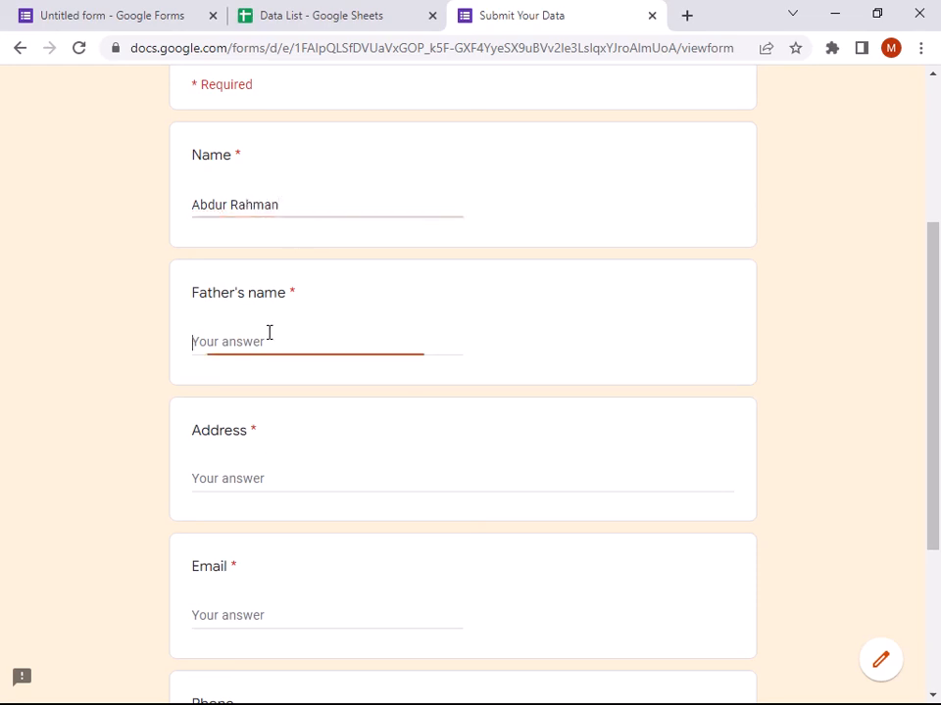
type("J")
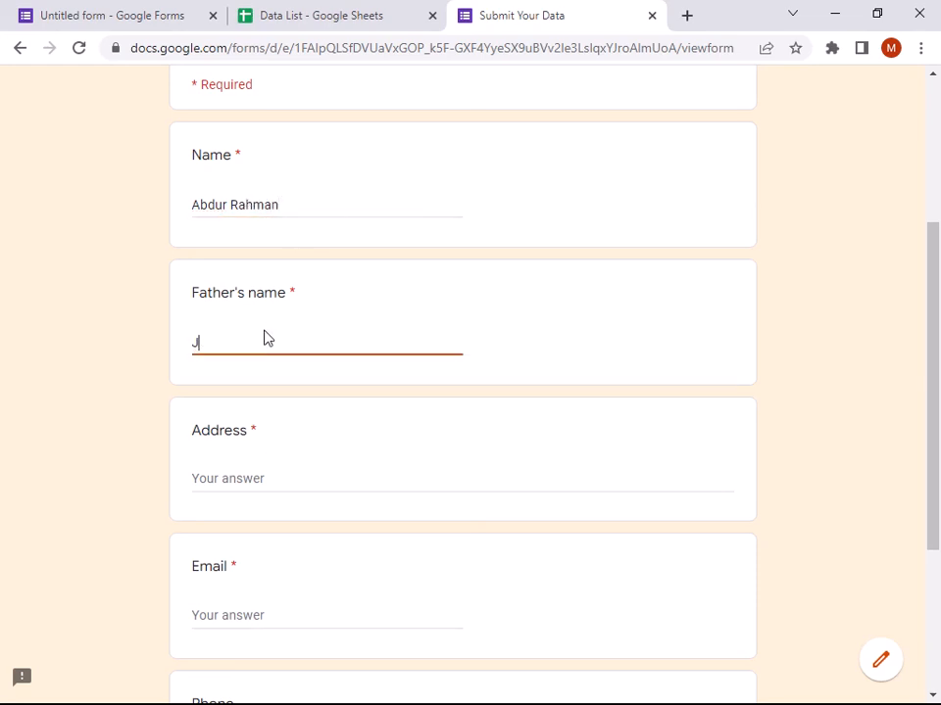
key("BackSpace")
type("KA")
- Fill in the address, email and phone answers and submit the response
left_click(239, 477)
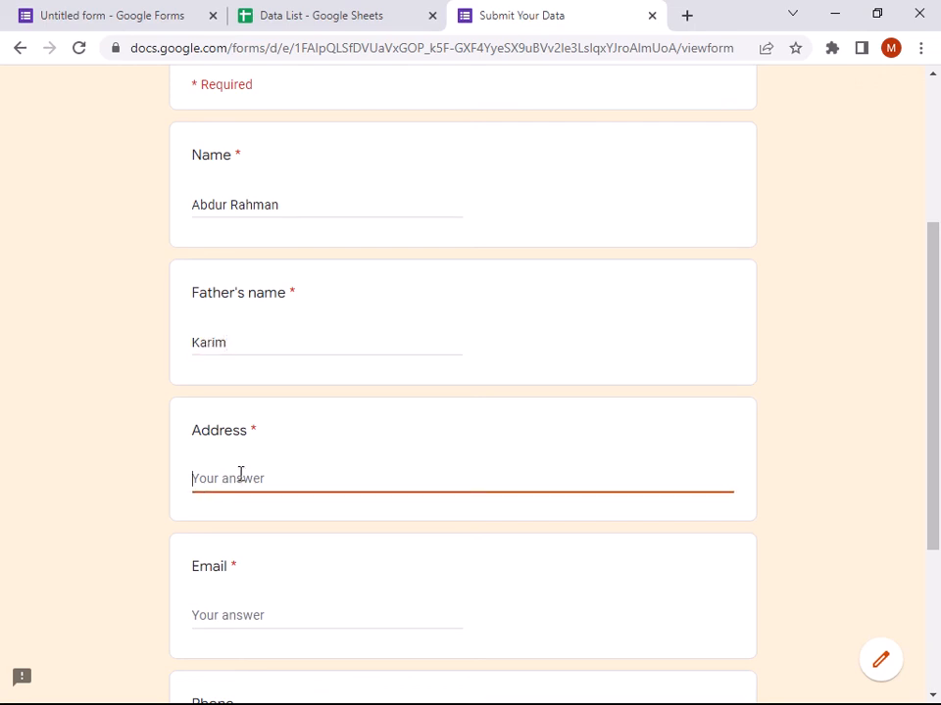
type("Dhaka")
scroll(263, 475, "down", 2)
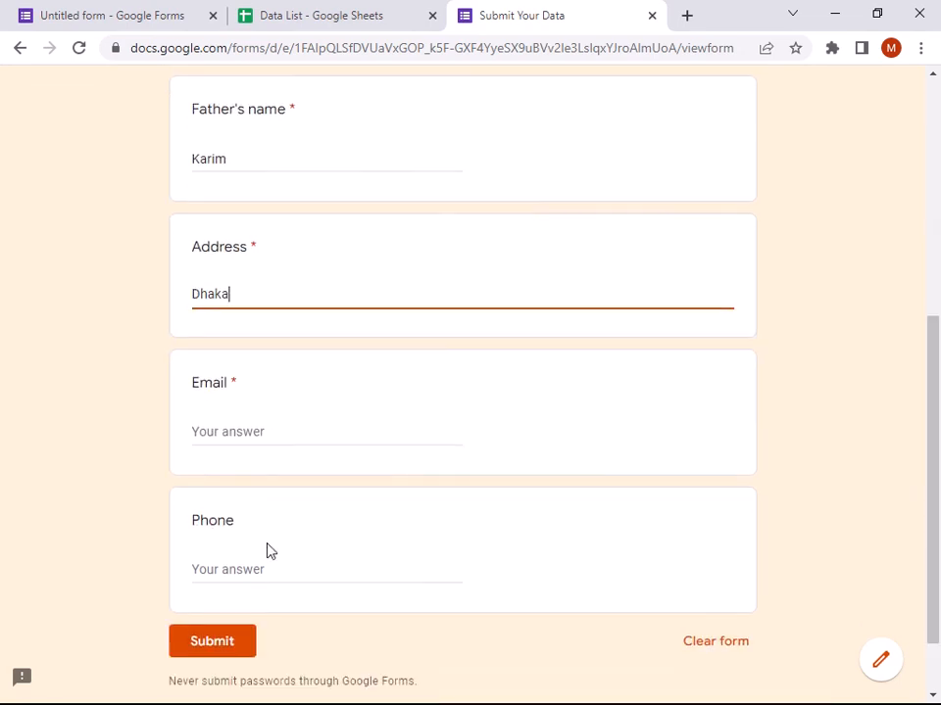
left_click(263, 431)
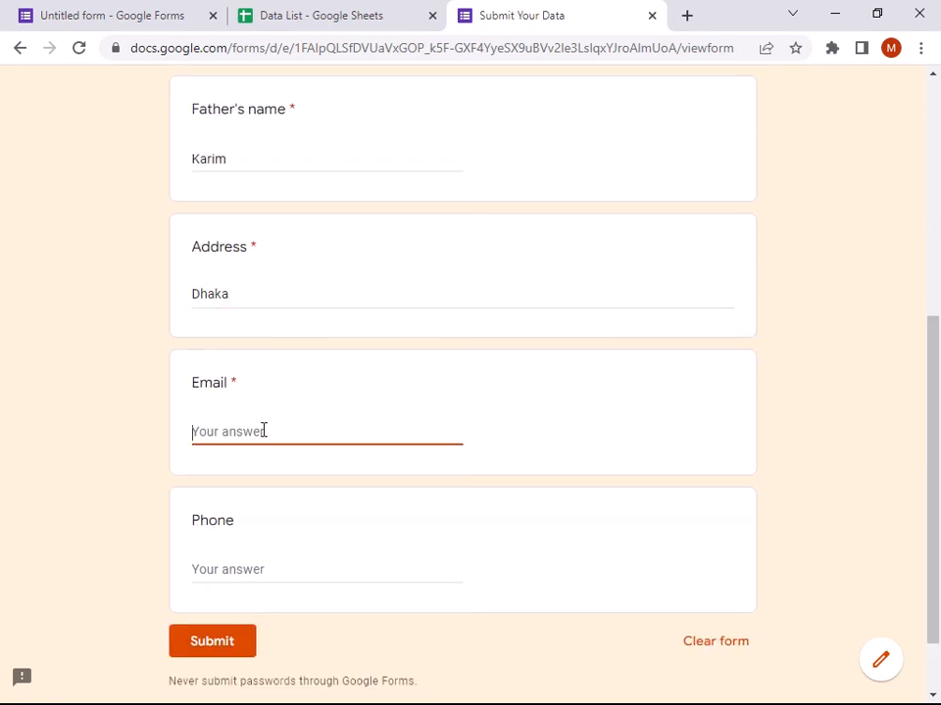
scroll(263, 449, "up", 1)
scroll(262, 450, "down", 1)
left_click(224, 566)
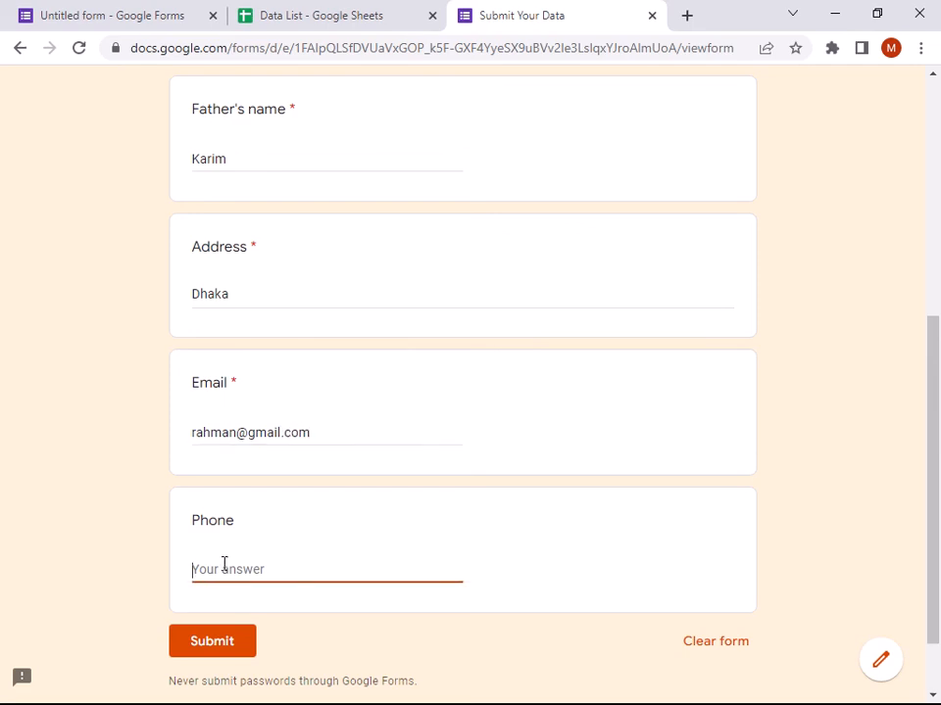
type("08374374")
scroll(256, 553, "up", 3)
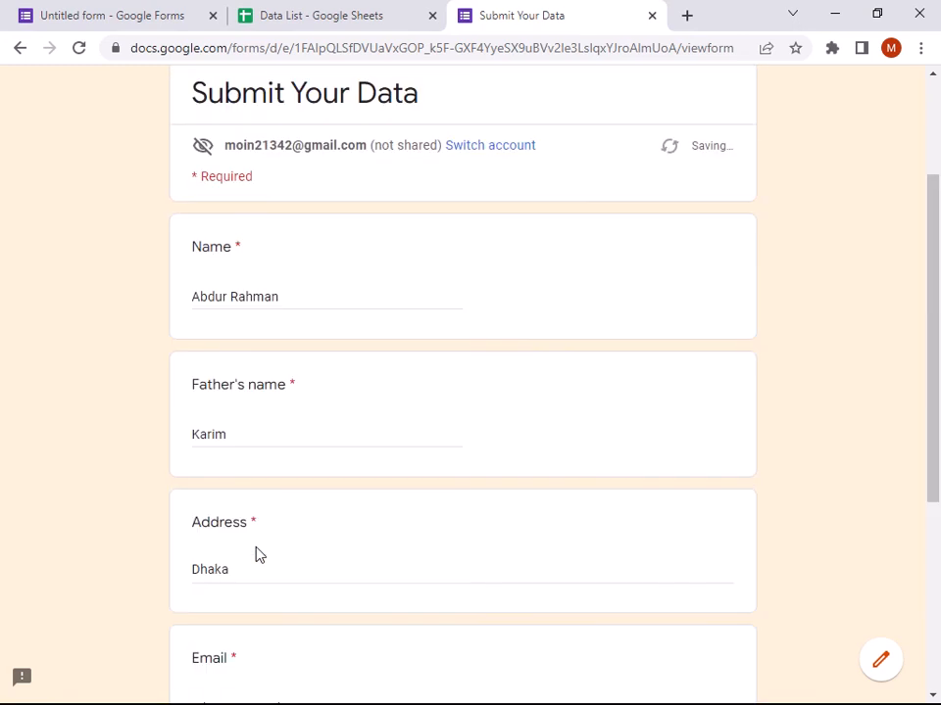
scroll(265, 552, "down", 2)
scroll(266, 552, "down", 2)
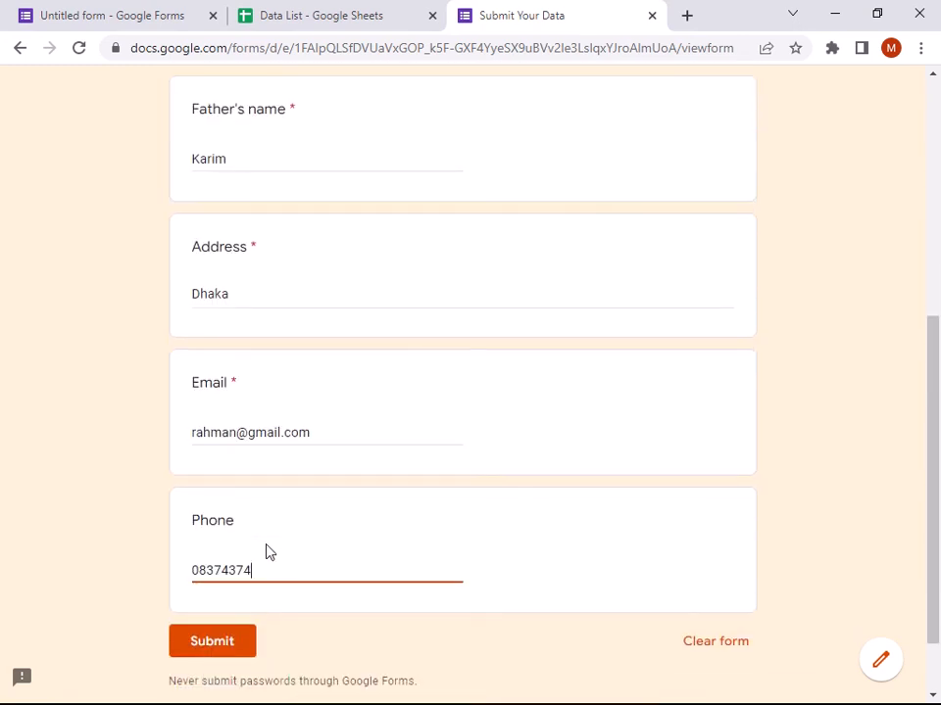
left_click(218, 647)
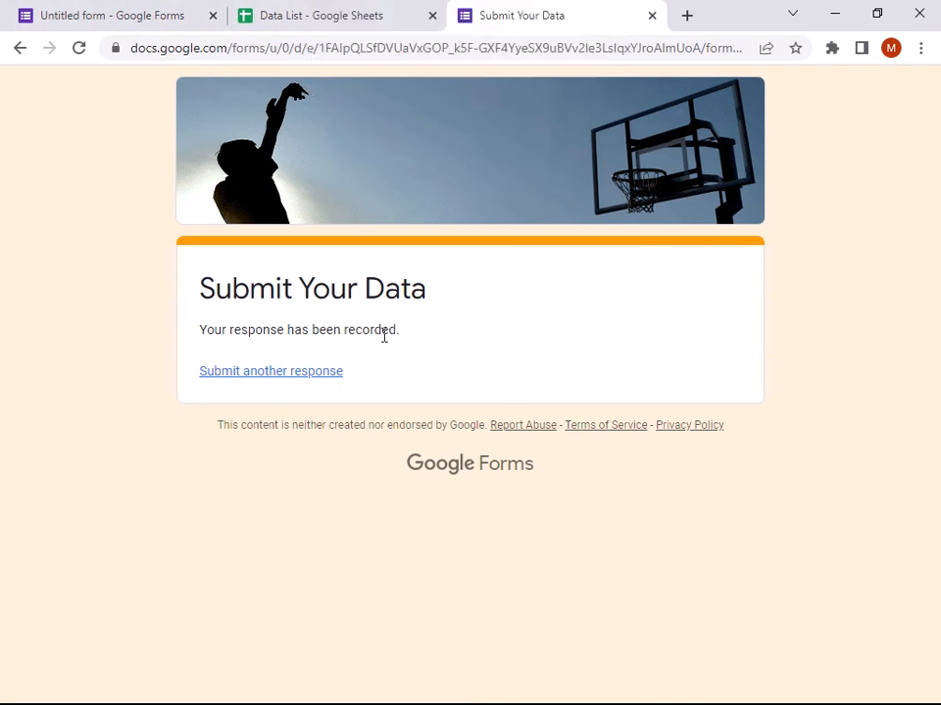
- Highlight the 'Your response has been recorded' confirmation message
left_click_drag(399, 335, 147, 342)
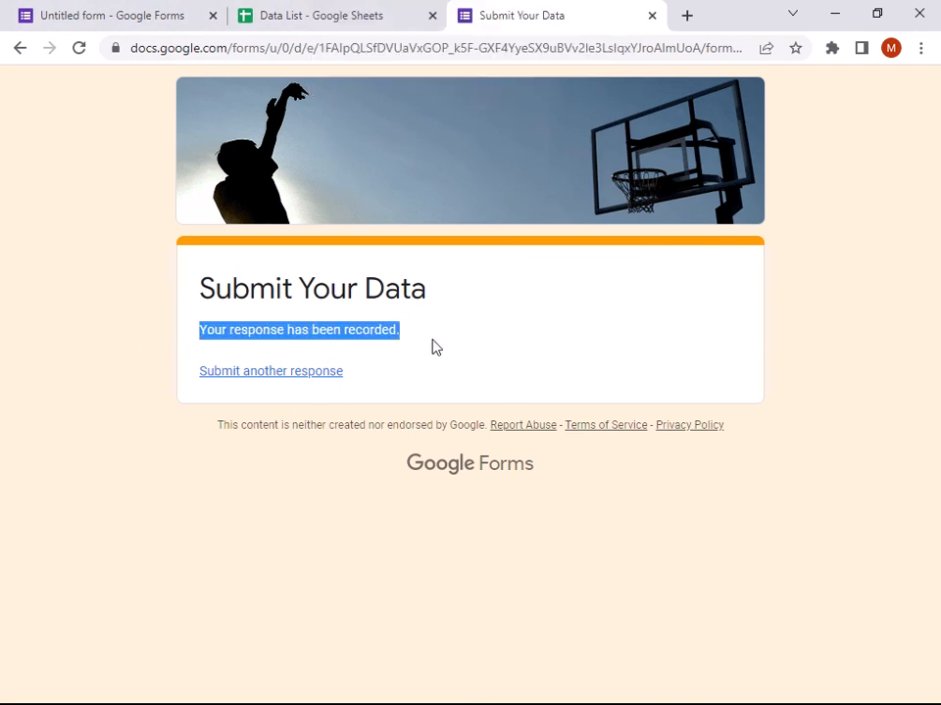
left_click(408, 353)
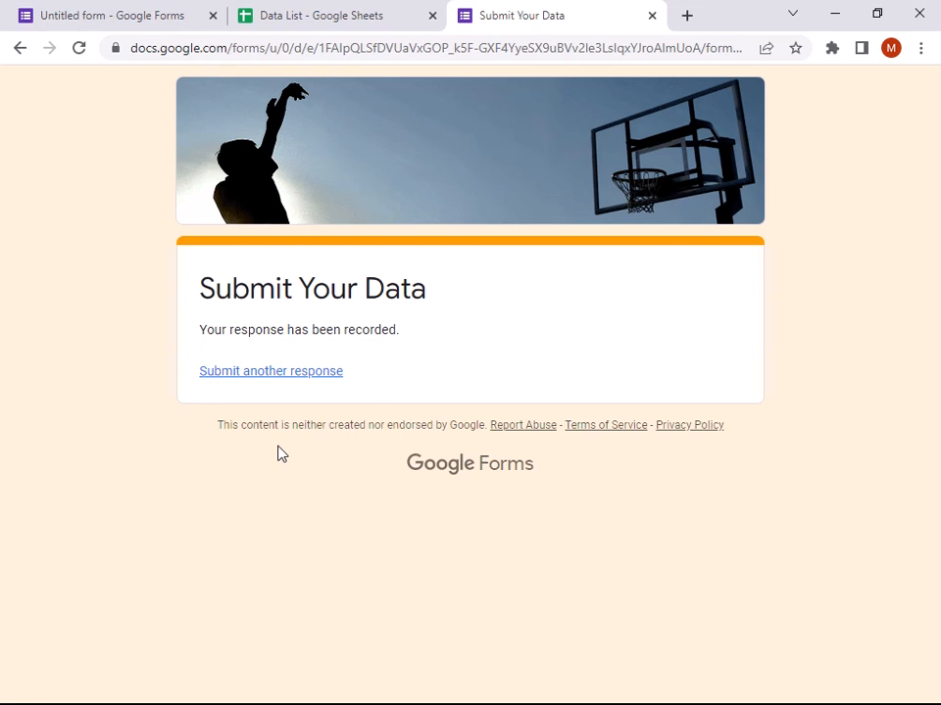
left_click_drag(400, 345, 200, 347)
left_click(339, 349)
- Review the editor's Responses summary showing 1 response, then switch to the Data List spreadsheet
left_click(157, 12)
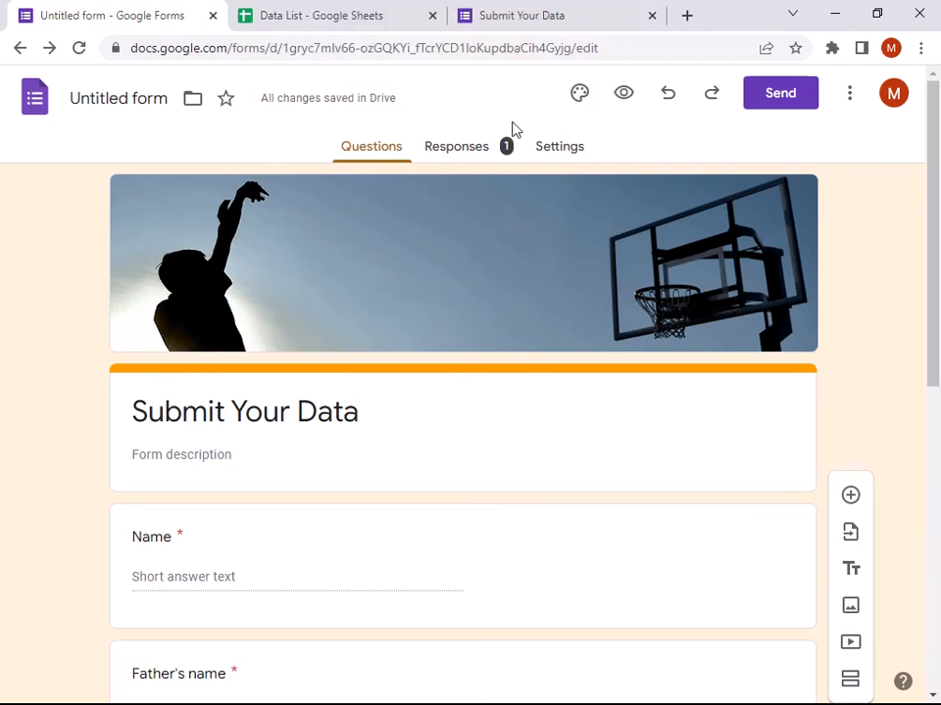
left_click(484, 155)
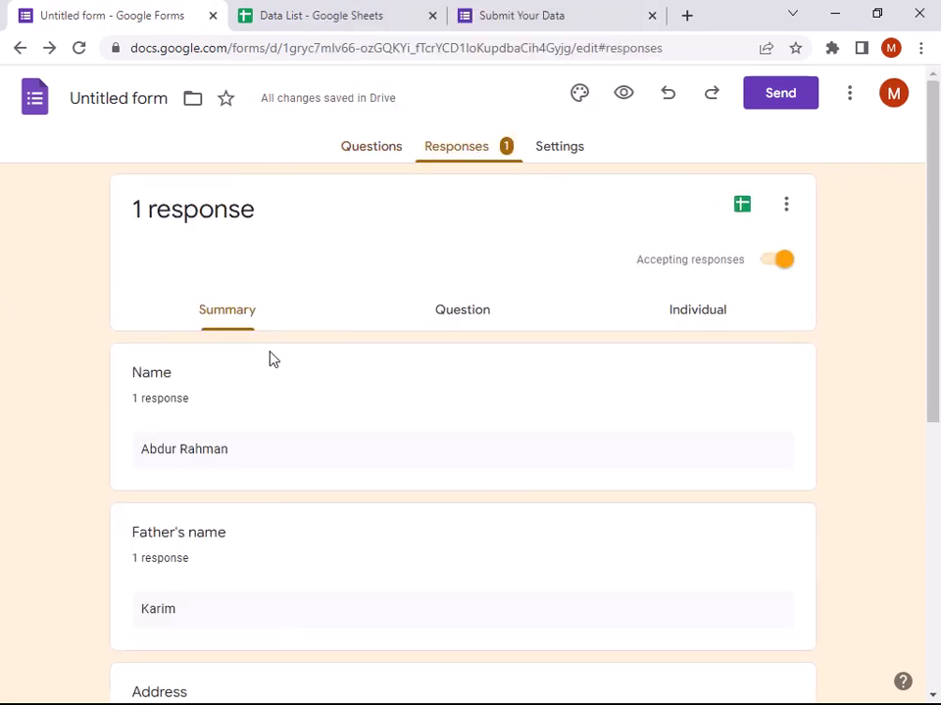
scroll(269, 358, "down", 2)
scroll(163, 451, "down", 3)
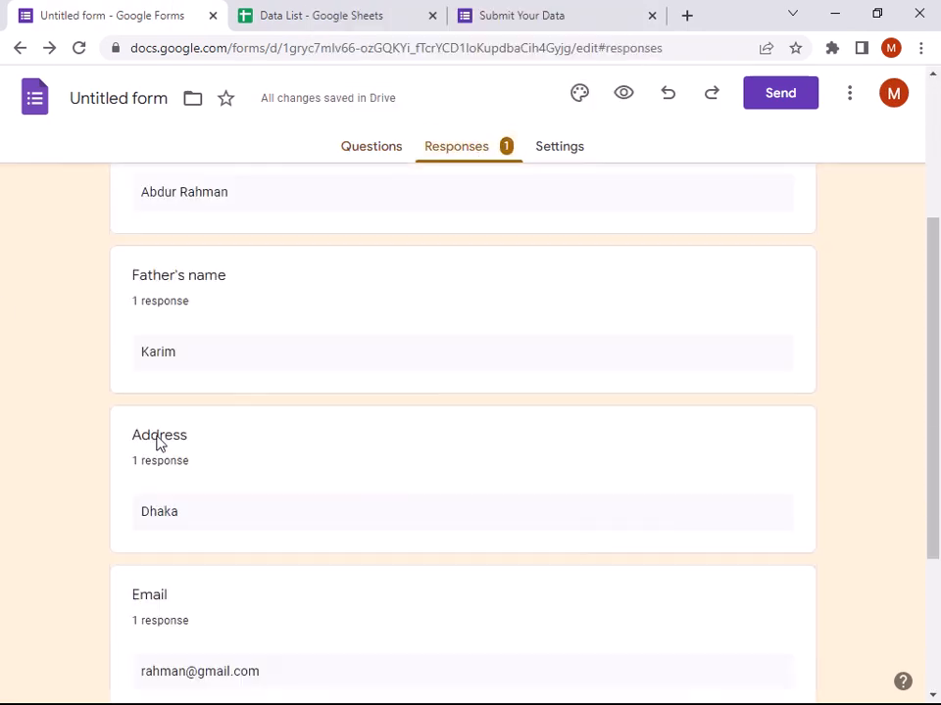
scroll(178, 406, "up", 4)
scroll(178, 412, "up", 2)
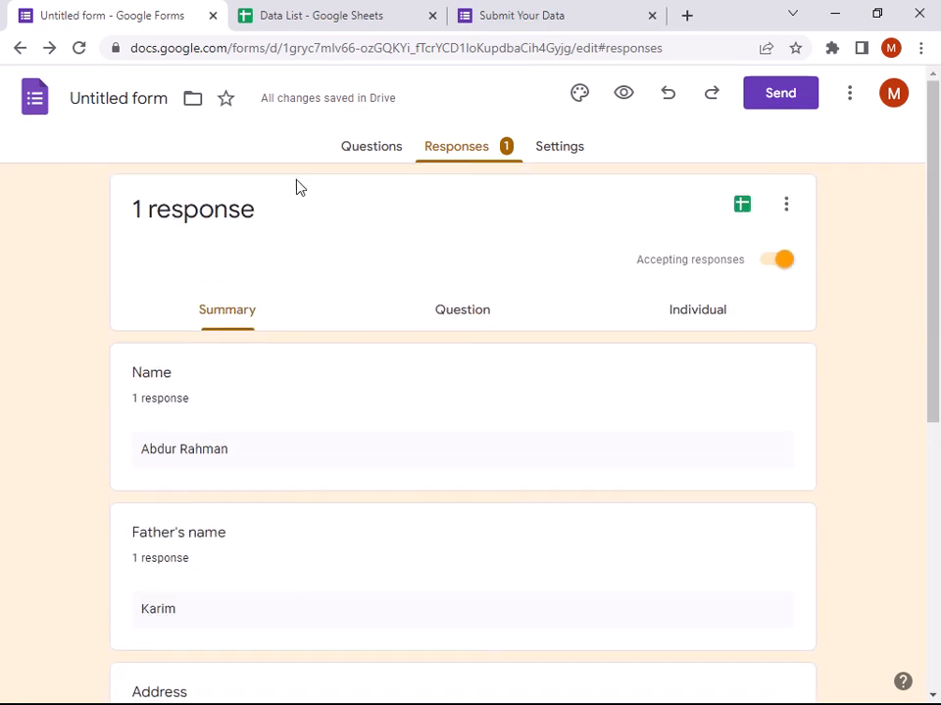
left_click(246, 22)
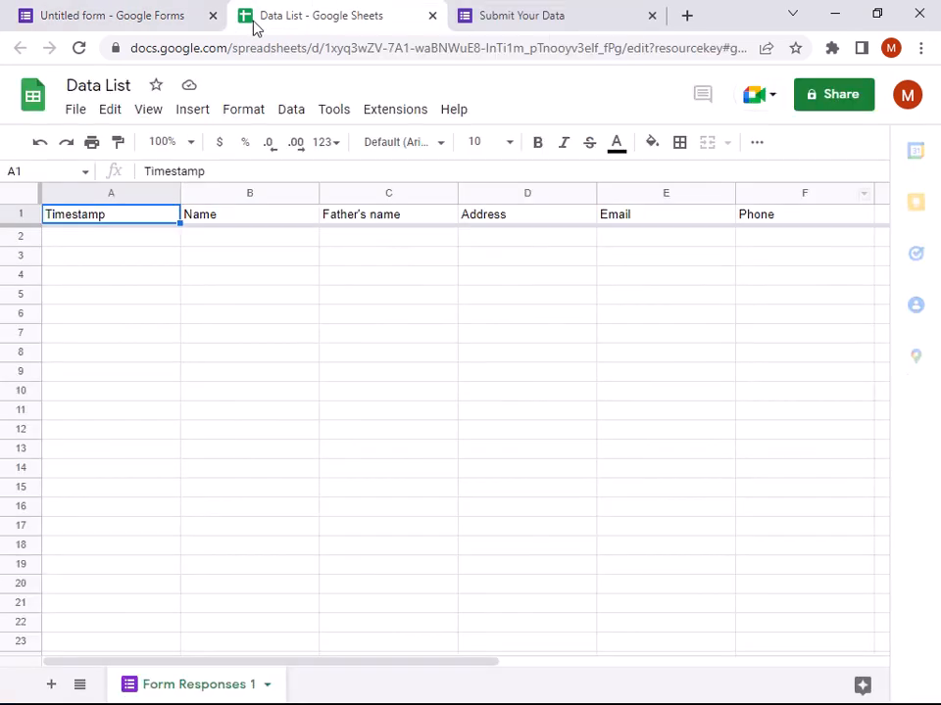